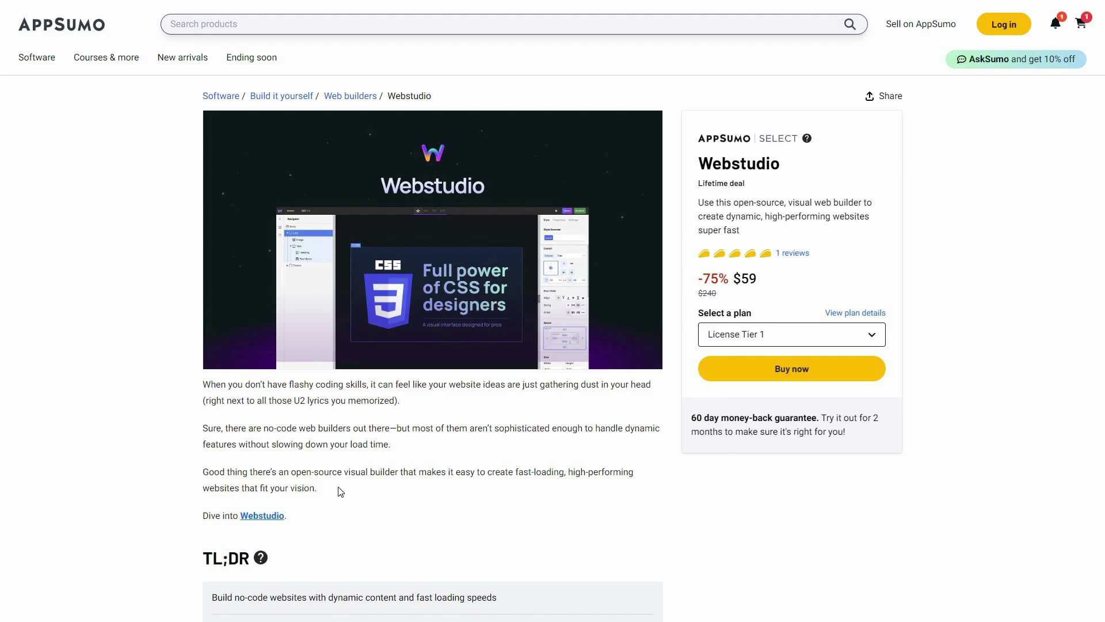
Scroll the Webstudio deal down to the License Tier 1–3 cards ($59, $159, $299)
scroll(340, 491, down, 2)
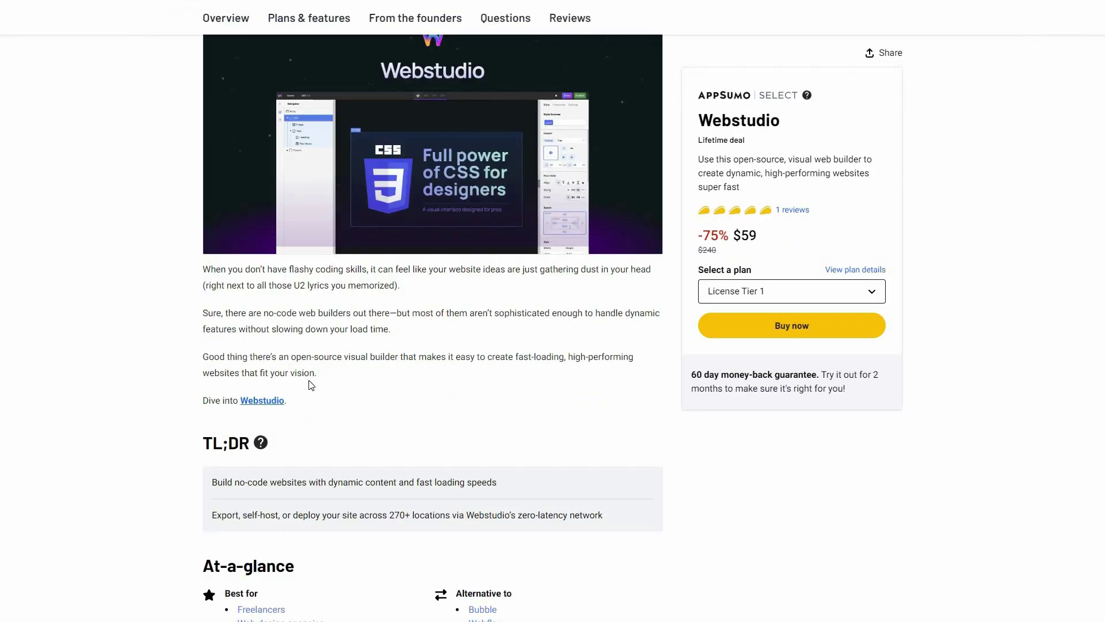
scroll(377, 374, down, 10)
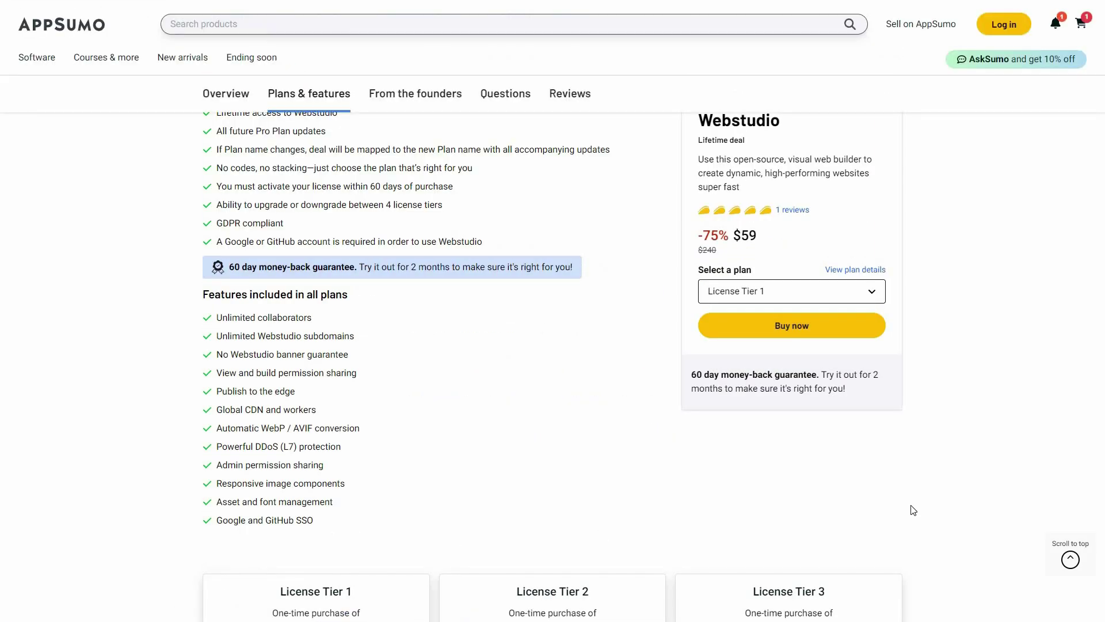
scroll(969, 486, down, 4)
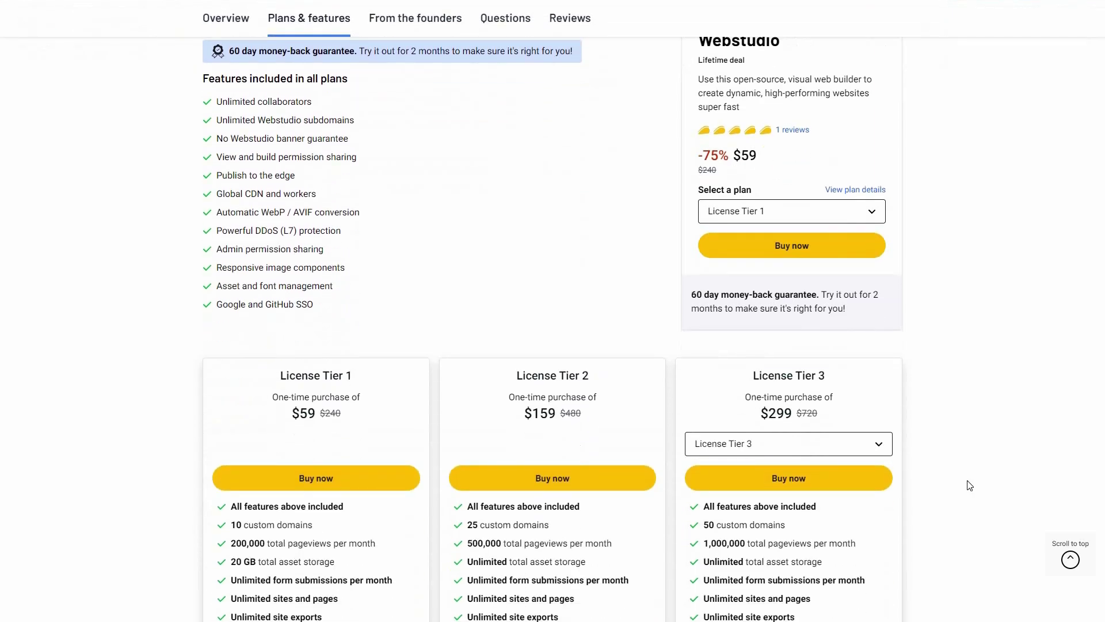
scroll(969, 485, down, 2)
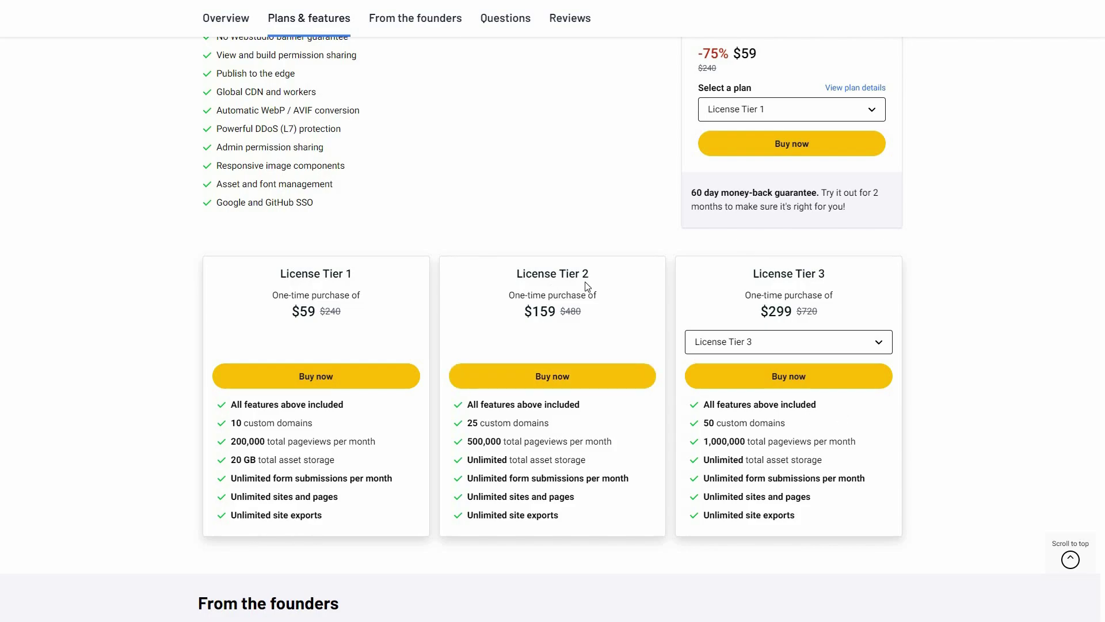
Switch the third pricing card to License Tier 4 ($399), then scroll back up the page
click(758, 342)
click(749, 391)
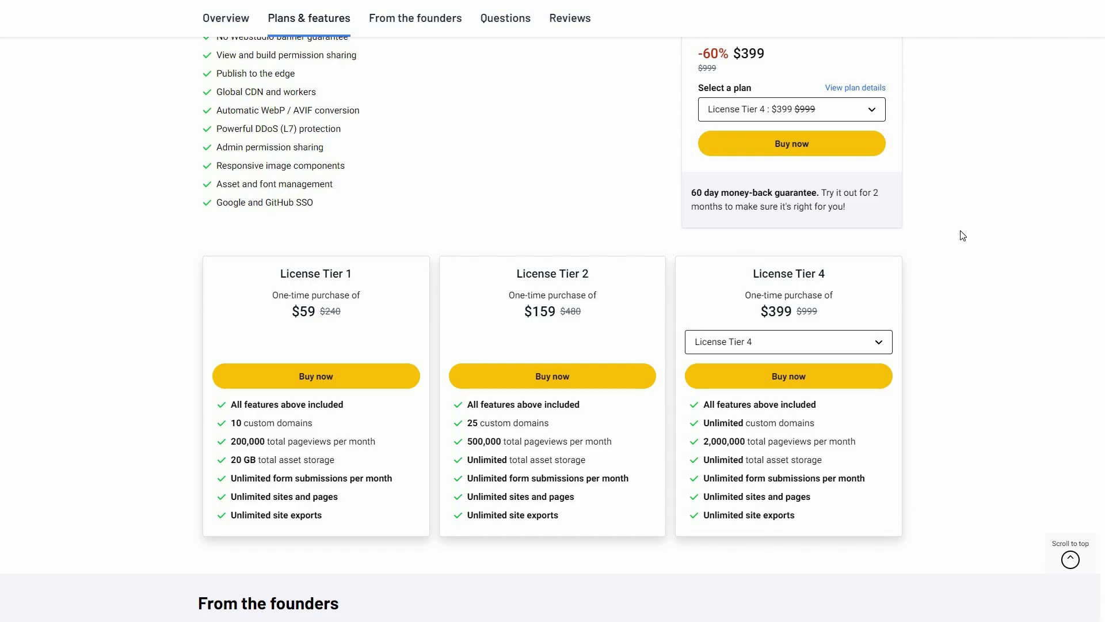
scroll(964, 207, up, 3)
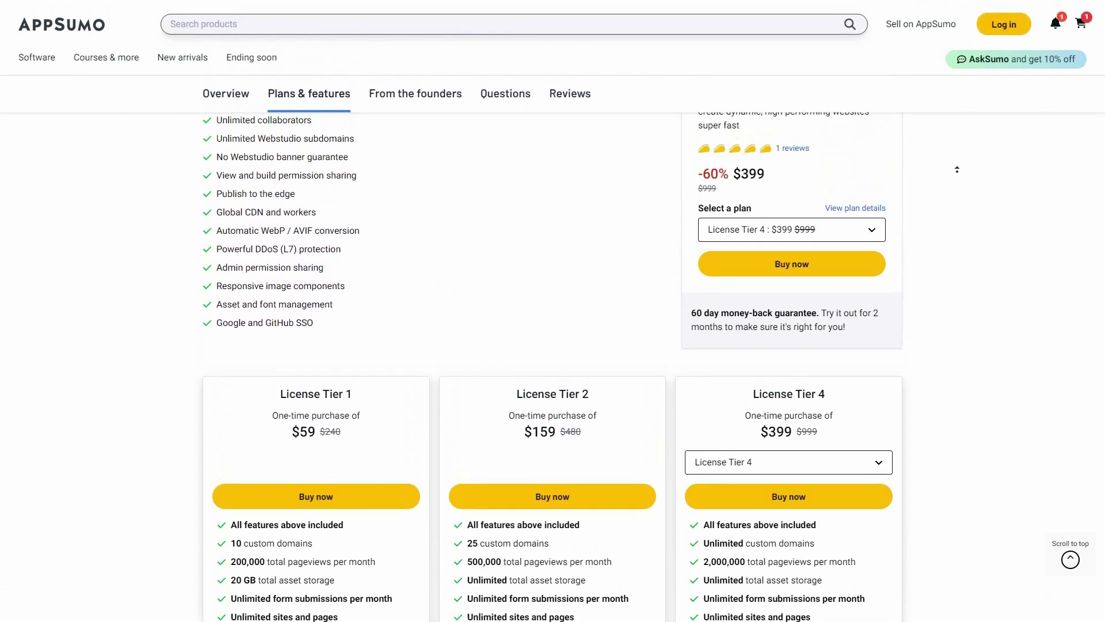
scroll(963, 176, up, 2)
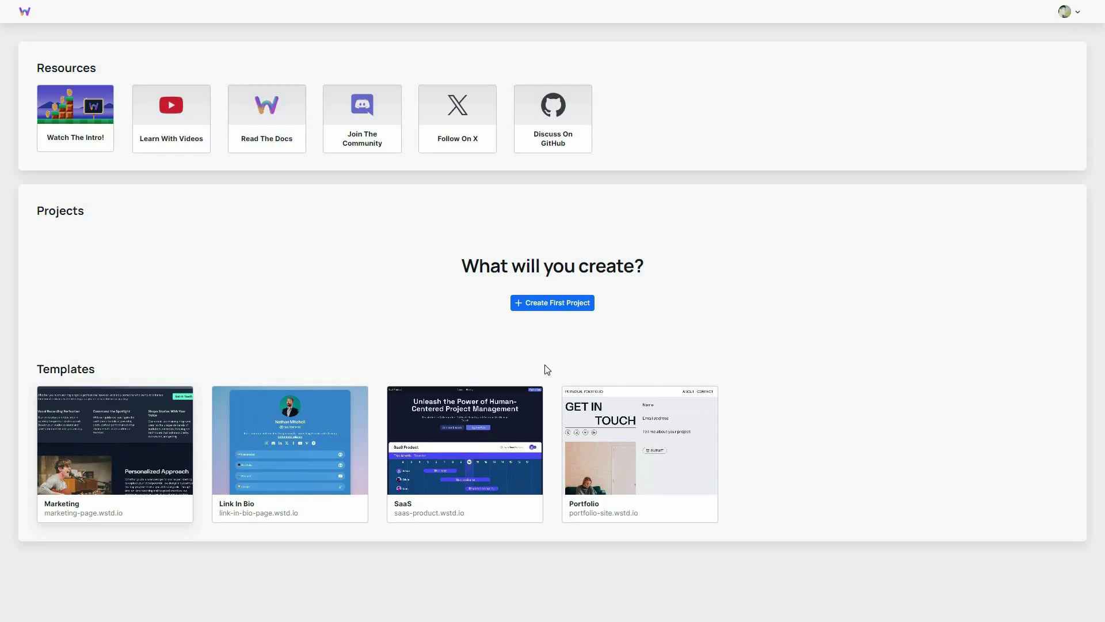
Clone the Marketing template and scroll through the Voiceworks Studios page with its 'Your Voice, Your Story' hero
key(ctrl+m)
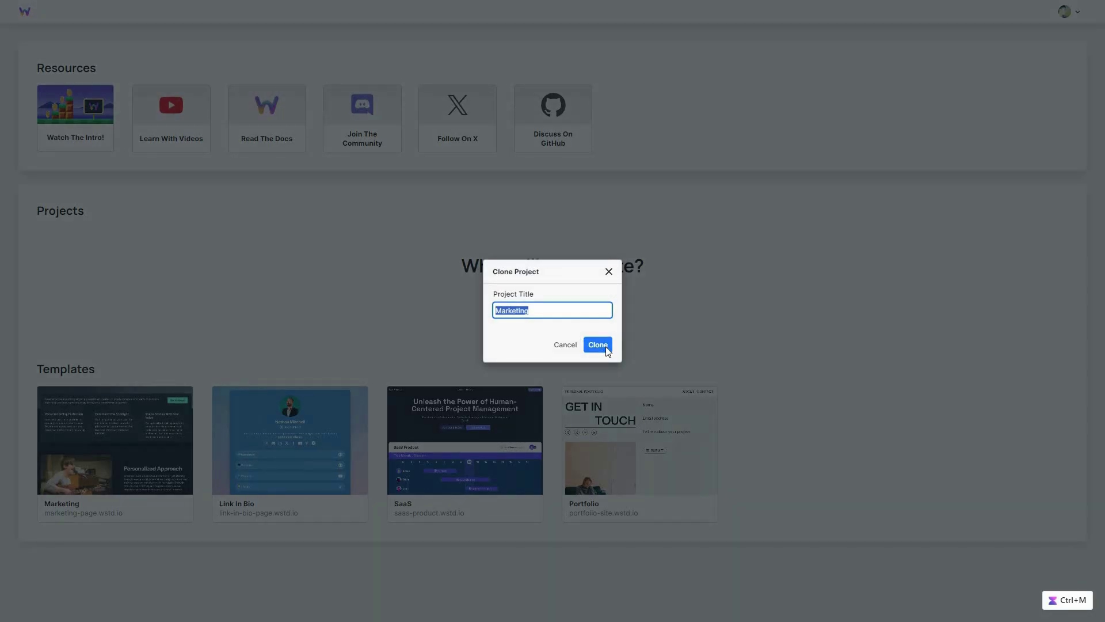
key(Return)
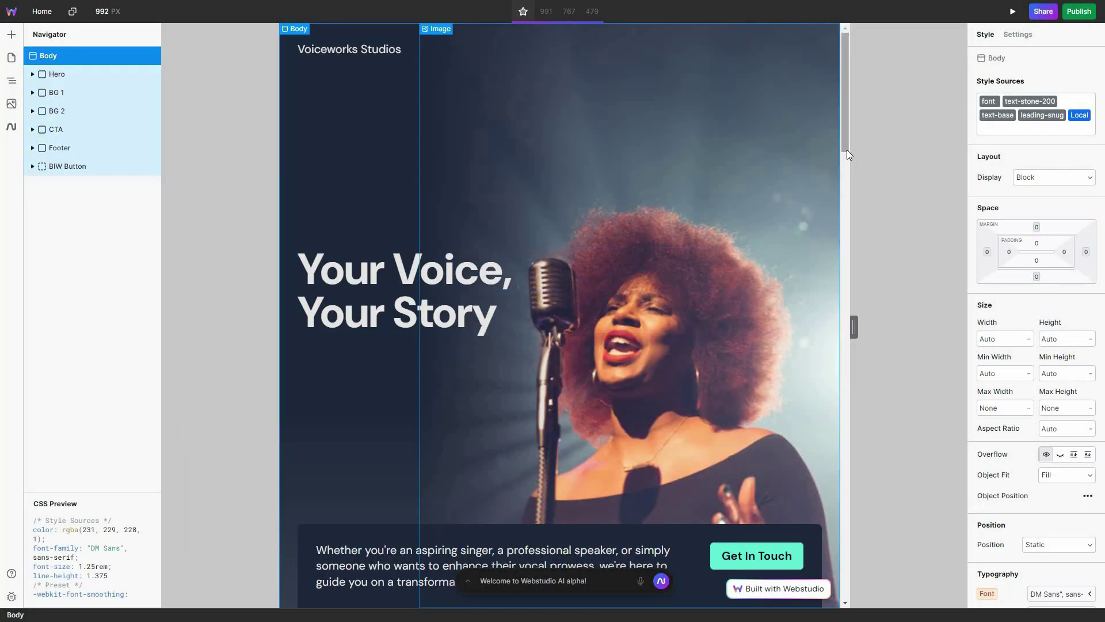
scroll(846, 251, down, 15)
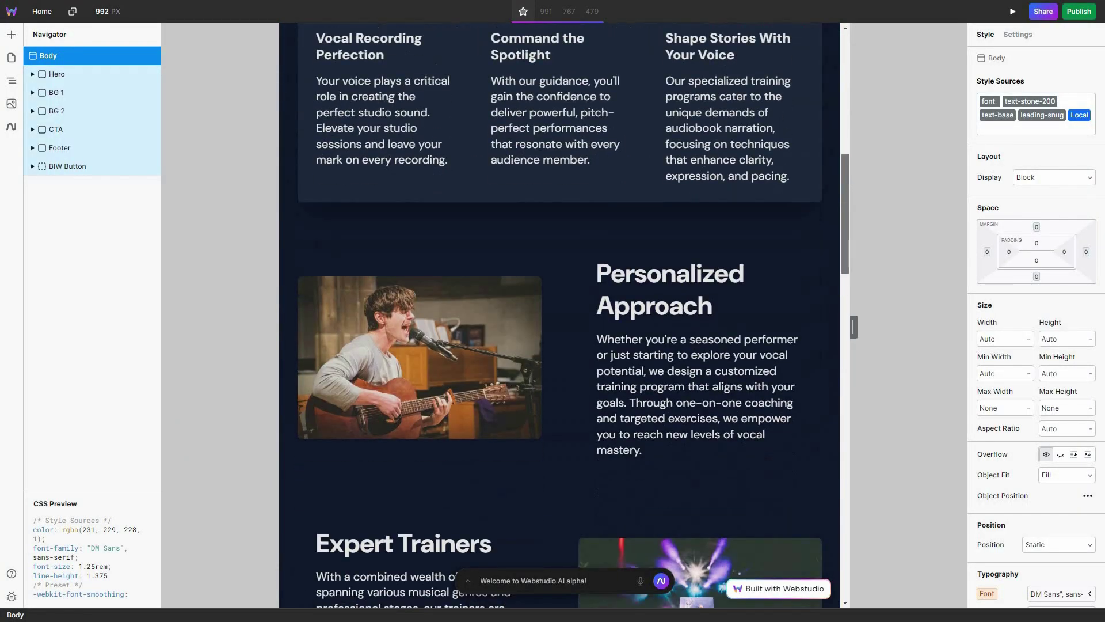
scroll(841, 344, down, 7)
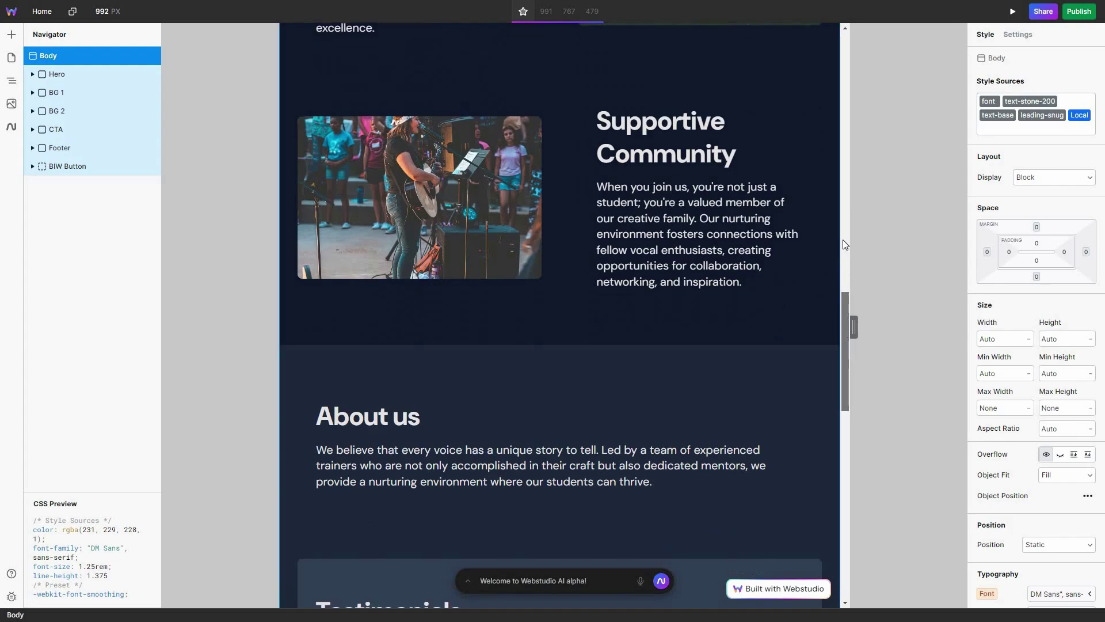
scroll(845, 134, up, 4)
scroll(845, 134, up, 15)
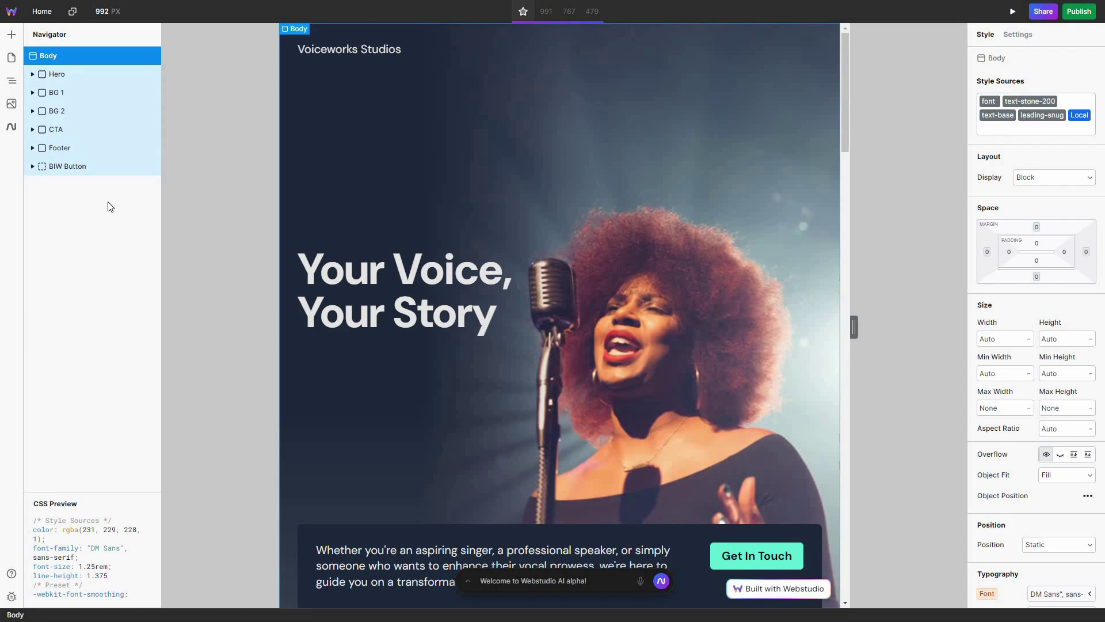
Select the Image under Hero > Img and add an 'opacity 200ms ease' transition
click(33, 75)
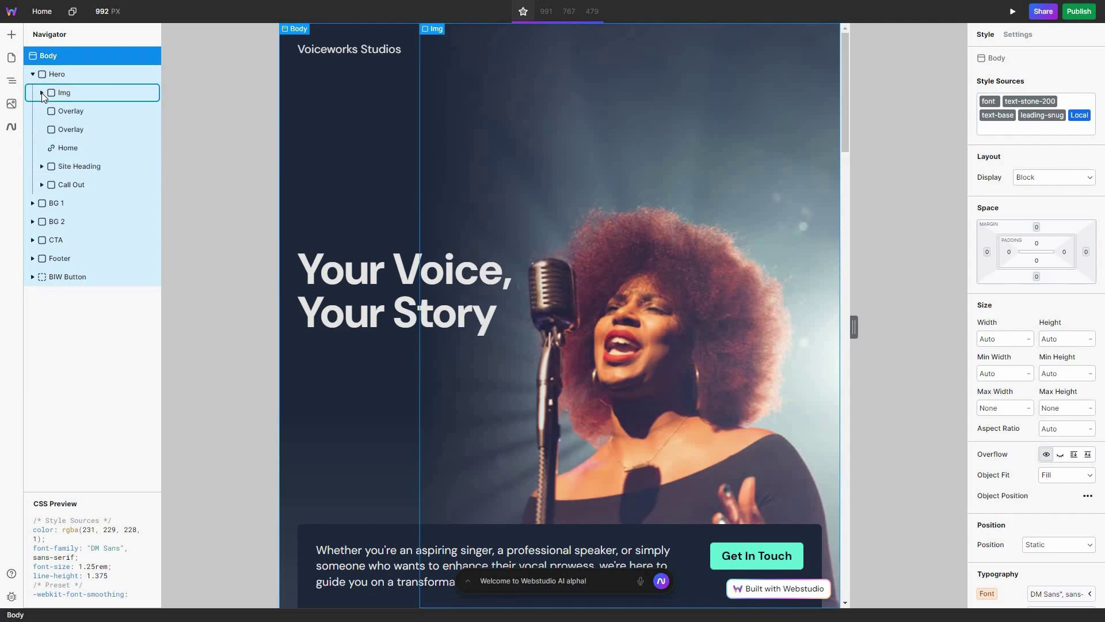
click(42, 92)
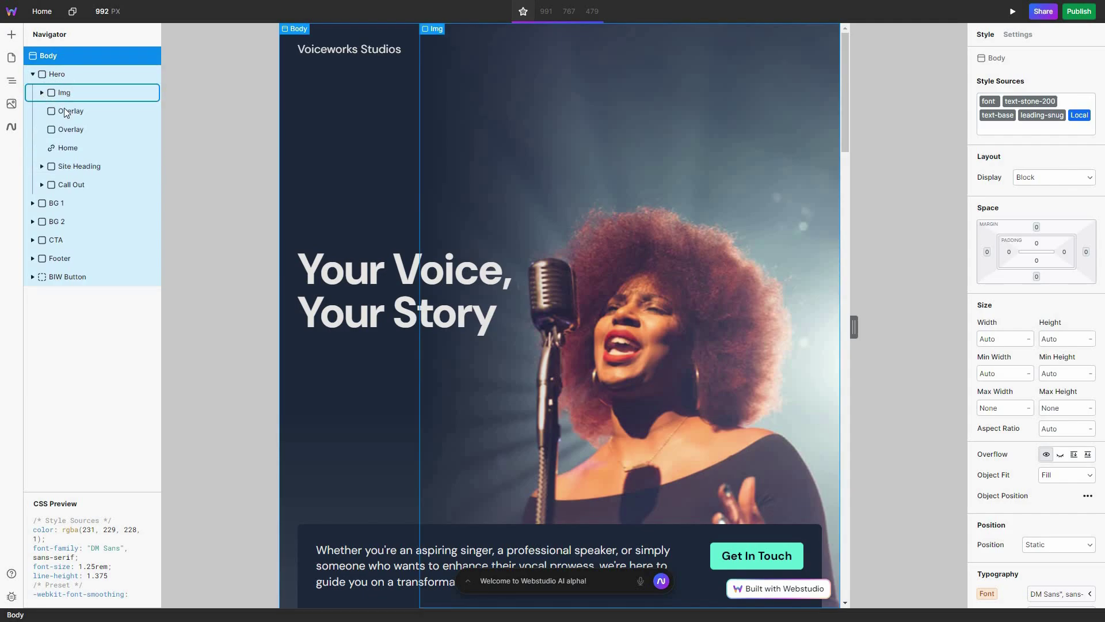
click(615, 372)
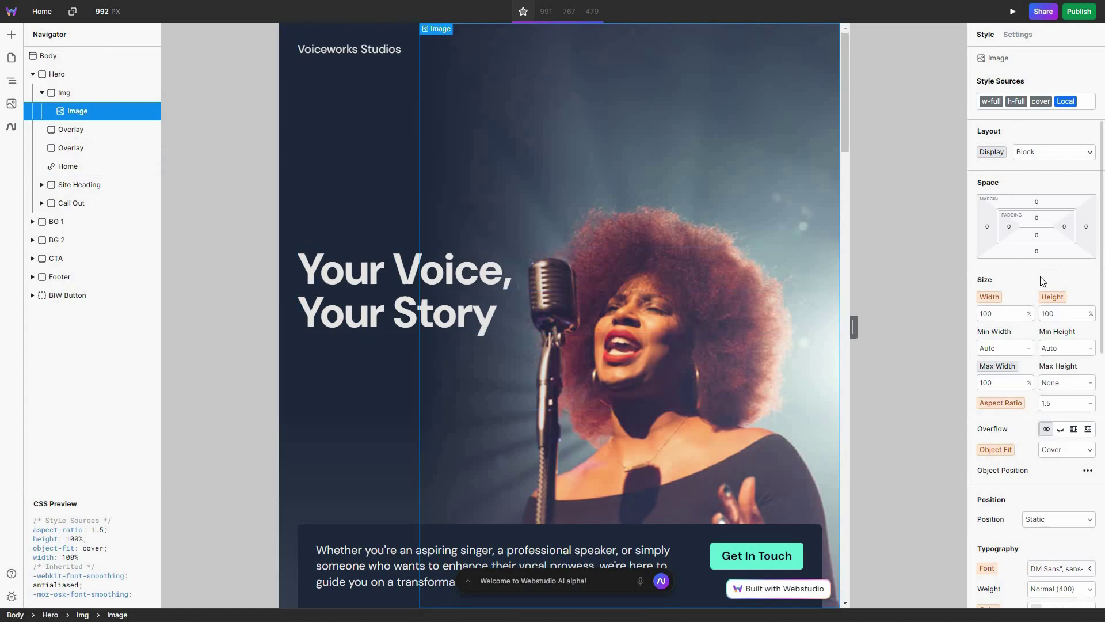
scroll(1023, 461, down, 4)
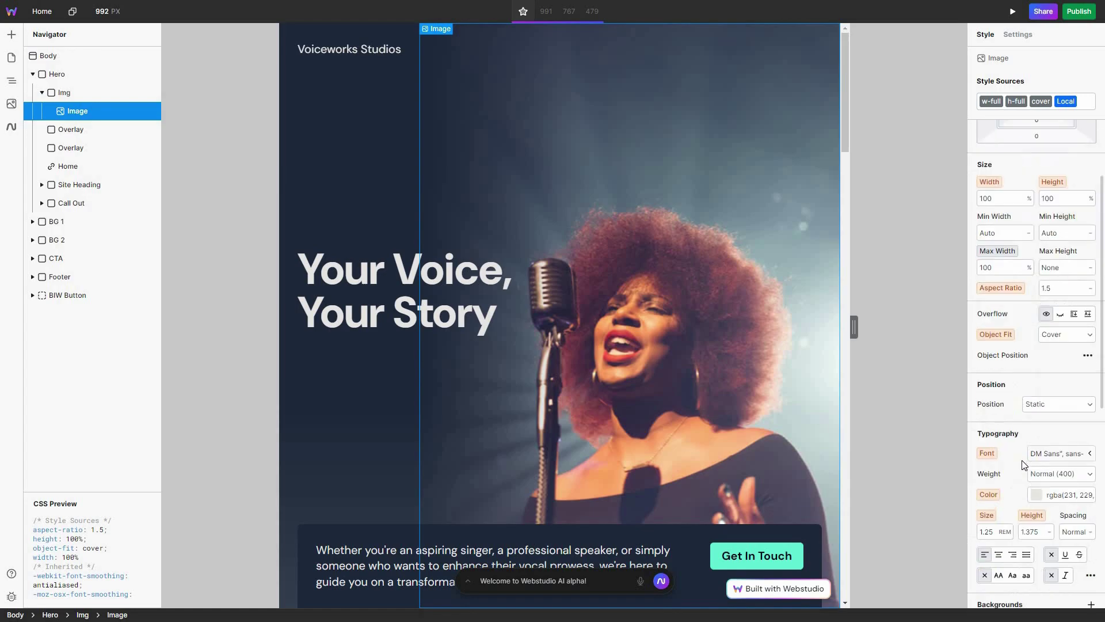
scroll(1043, 150, up, 4)
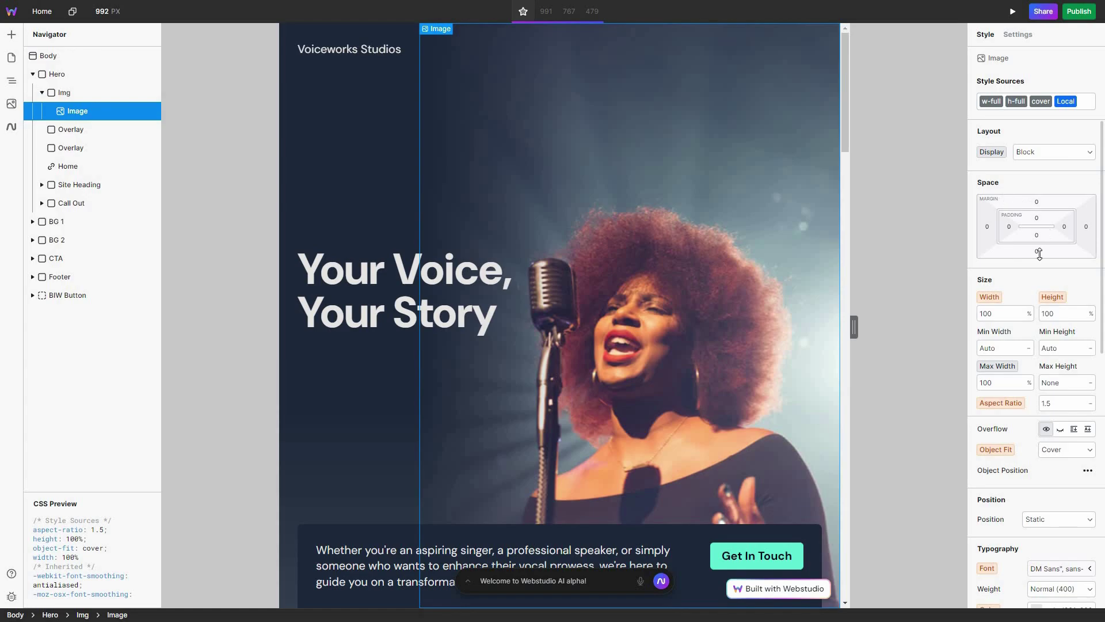
scroll(1017, 446, down, 2)
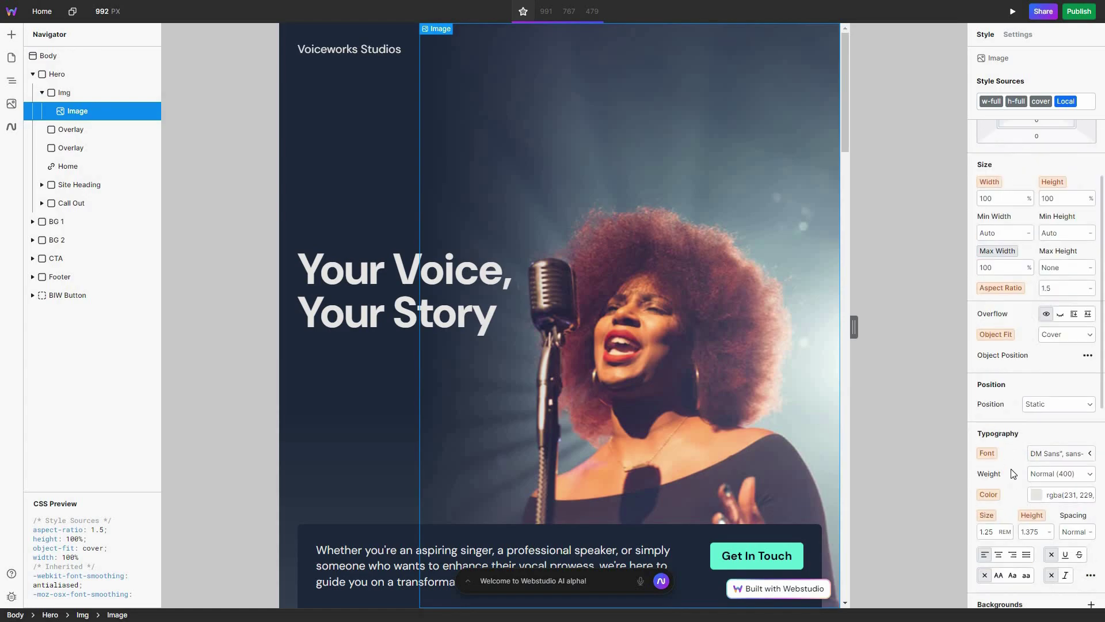
scroll(1022, 504, down, 3)
scroll(1024, 511, down, 4)
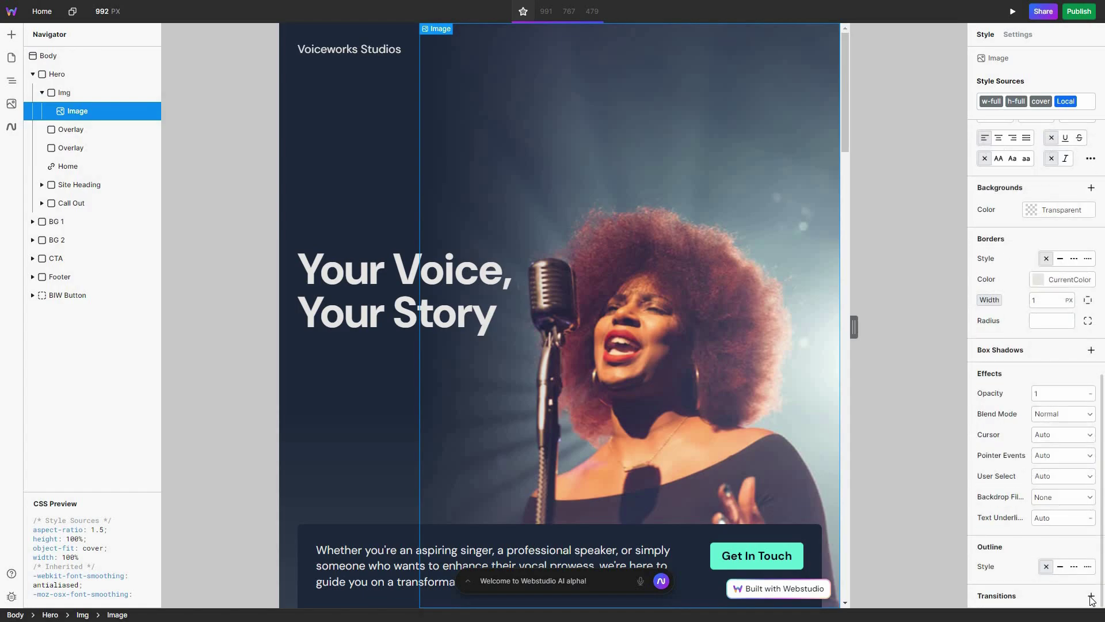
click(1091, 596)
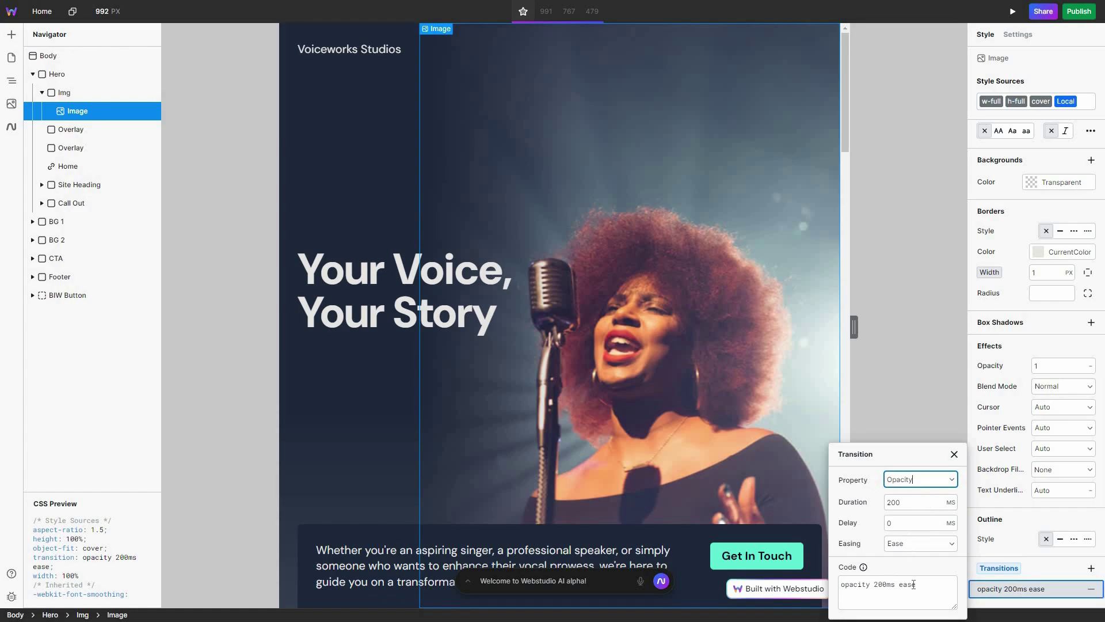
key(Escape)
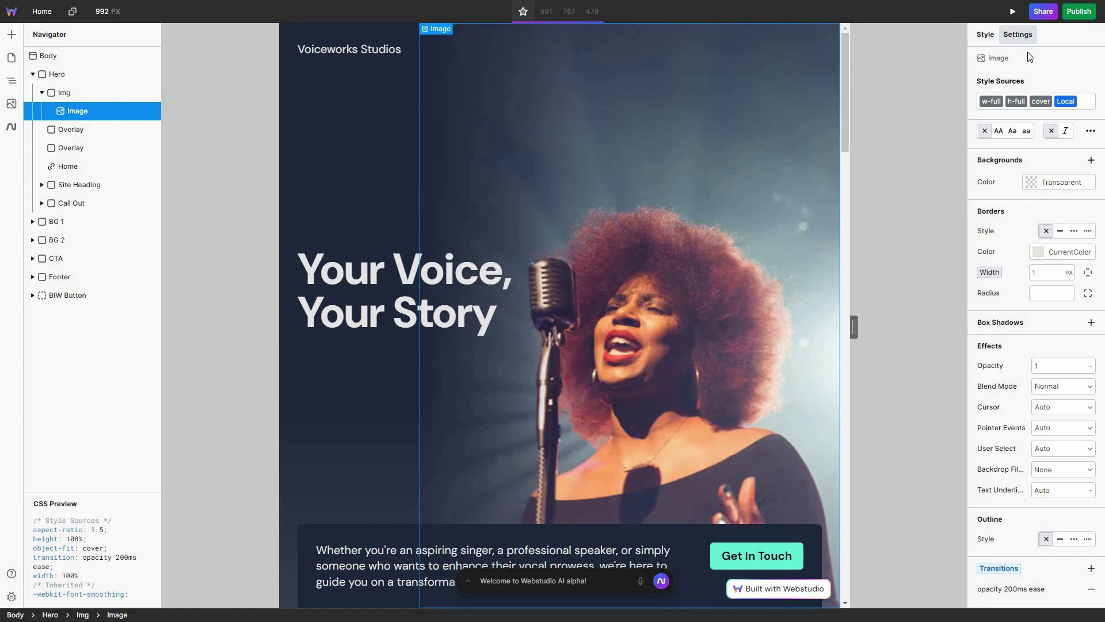
Show the hero Image's settings (alt 'Hero Image', Eager loading), toggling Show off and back on
click(1022, 36)
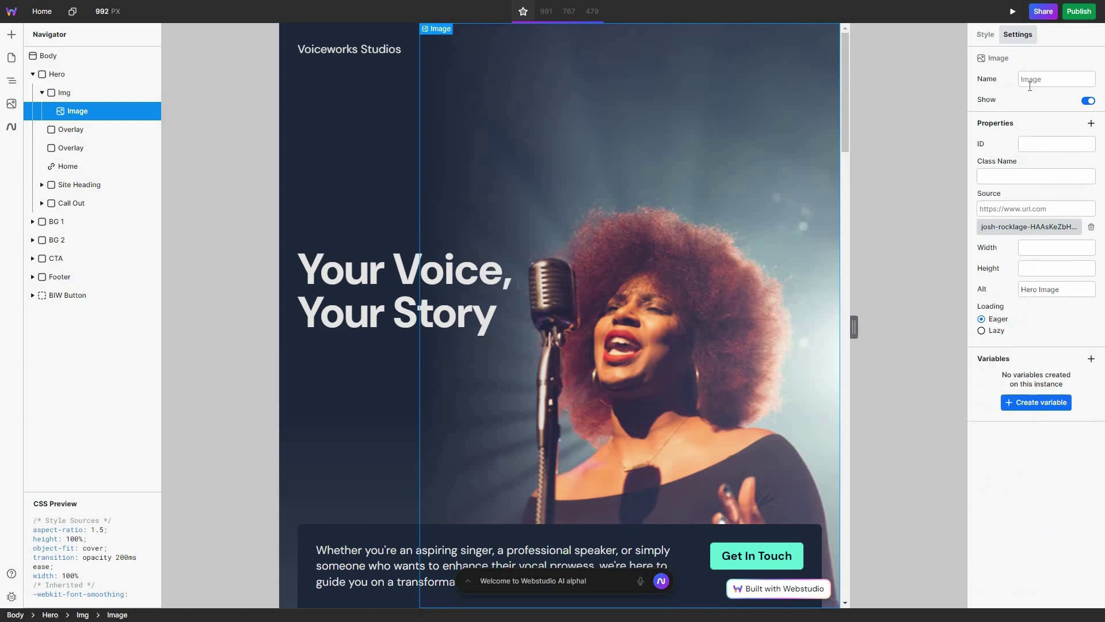
click(1088, 101)
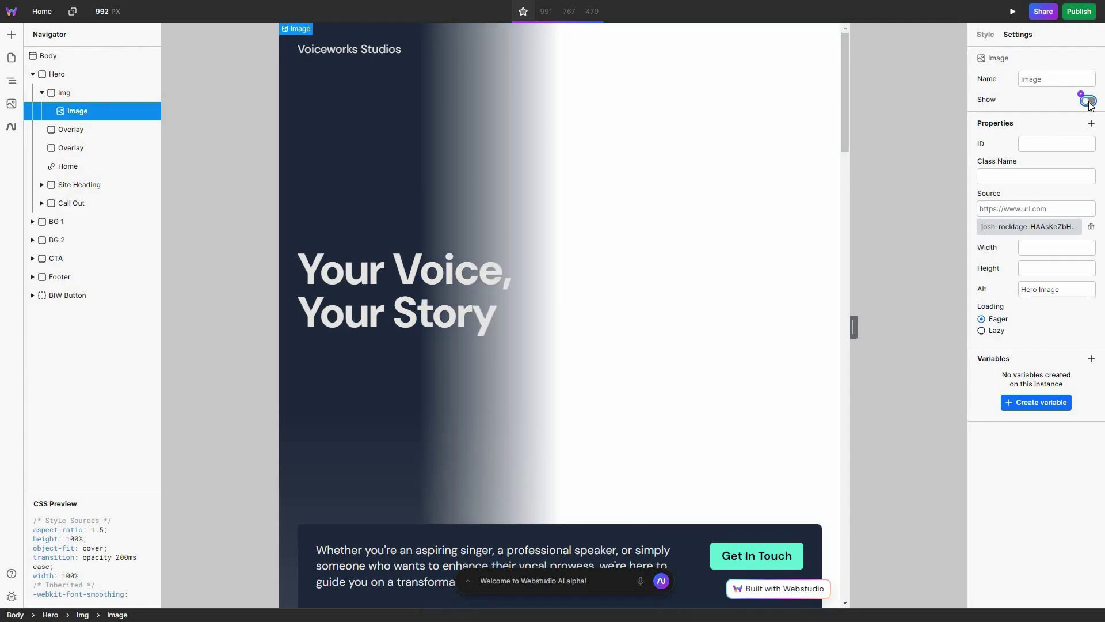
key(ctrl+z)
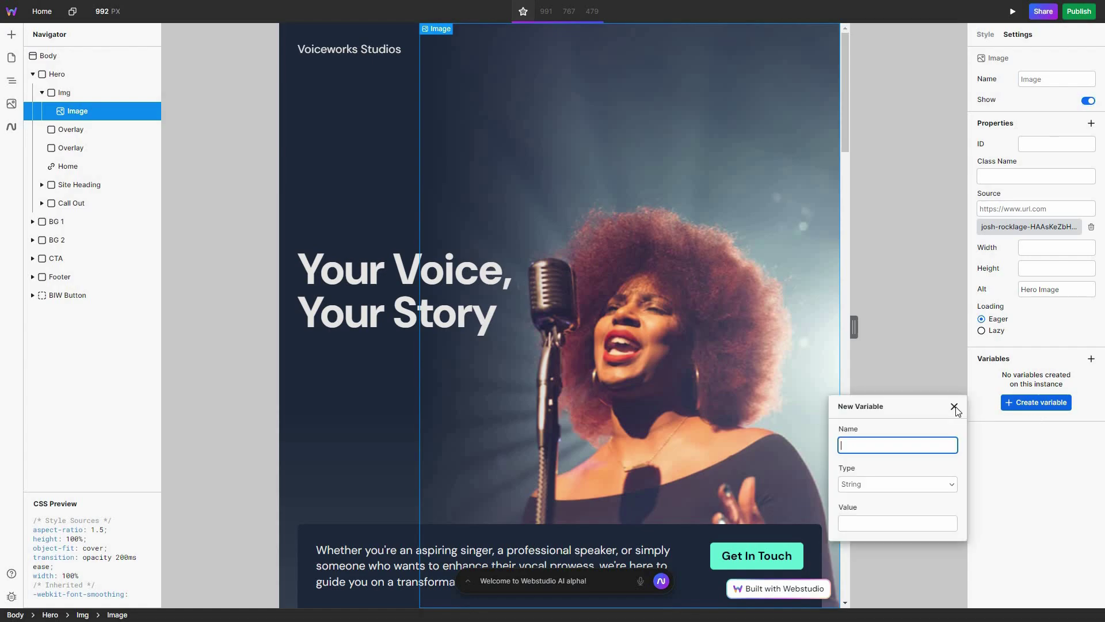
click(957, 408)
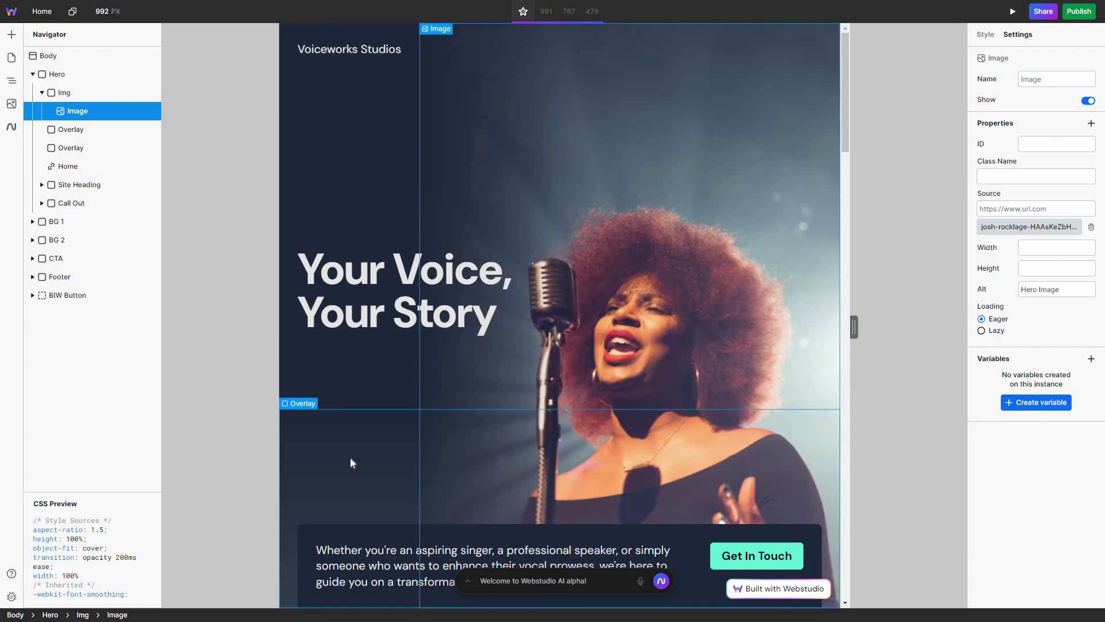
scroll(352, 461, down, 5)
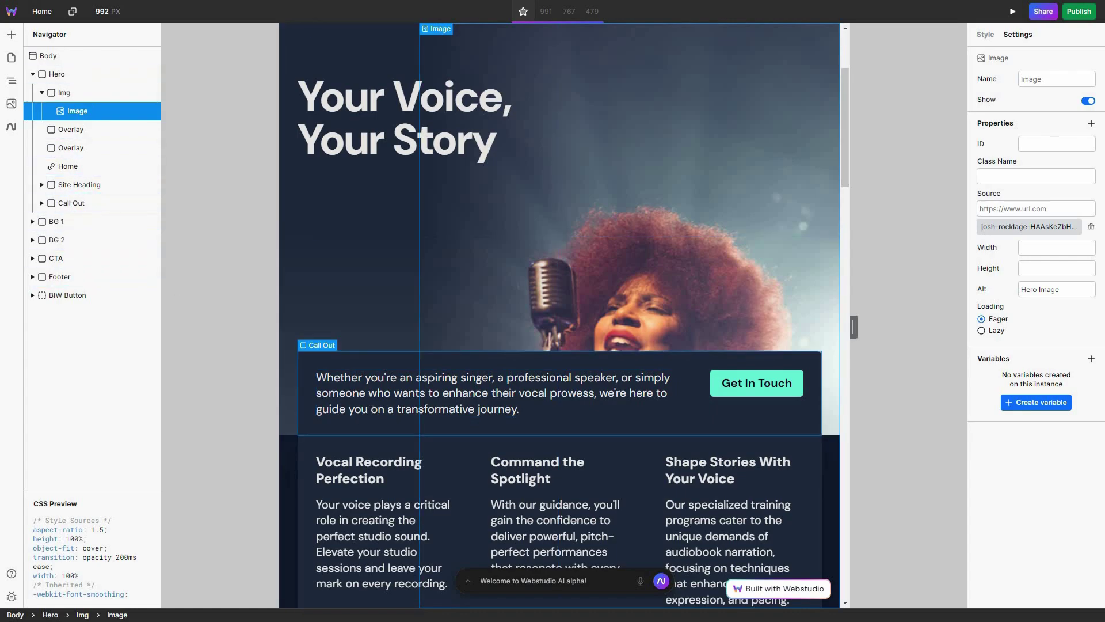
Edit the call-out paragraph inline so it begins 'a professional speaker', removing the singer phrase
click(385, 394)
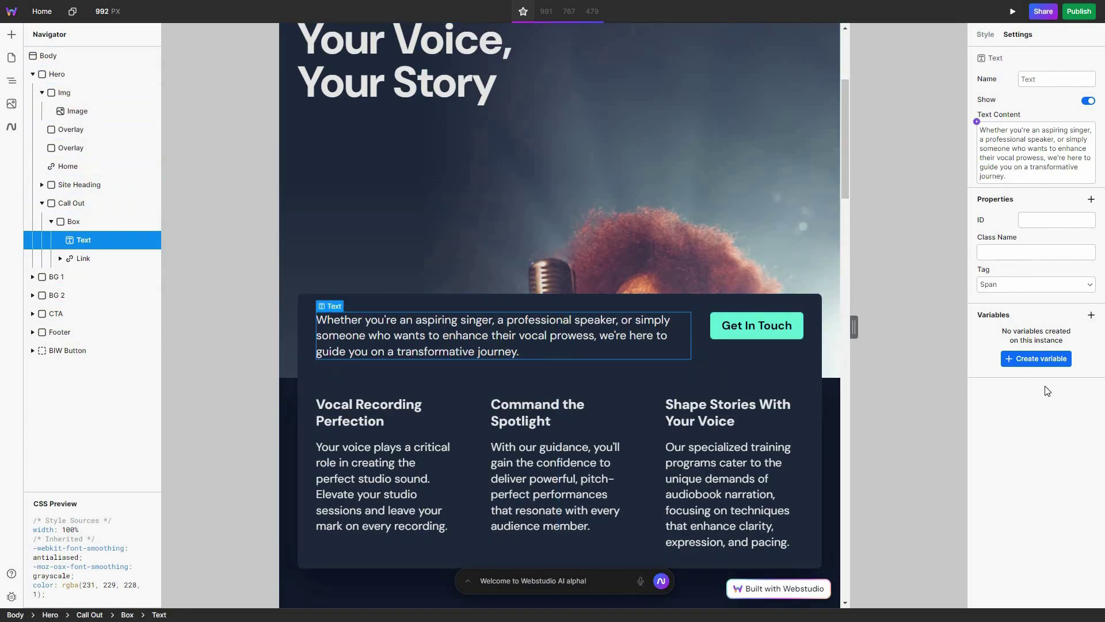
click(987, 34)
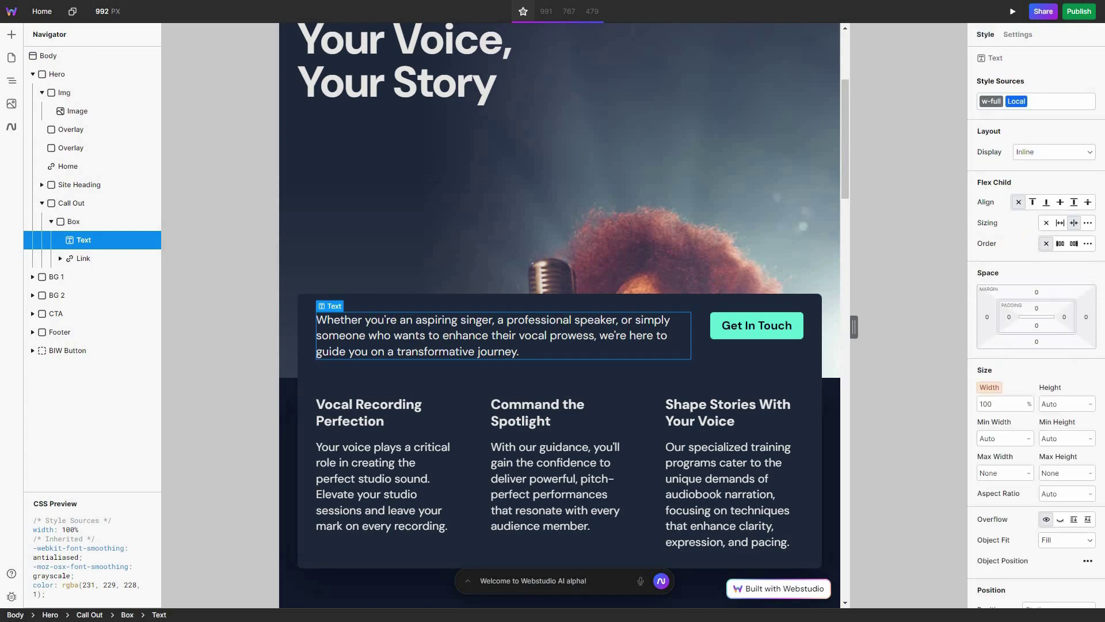
scroll(1042, 440, down, 7)
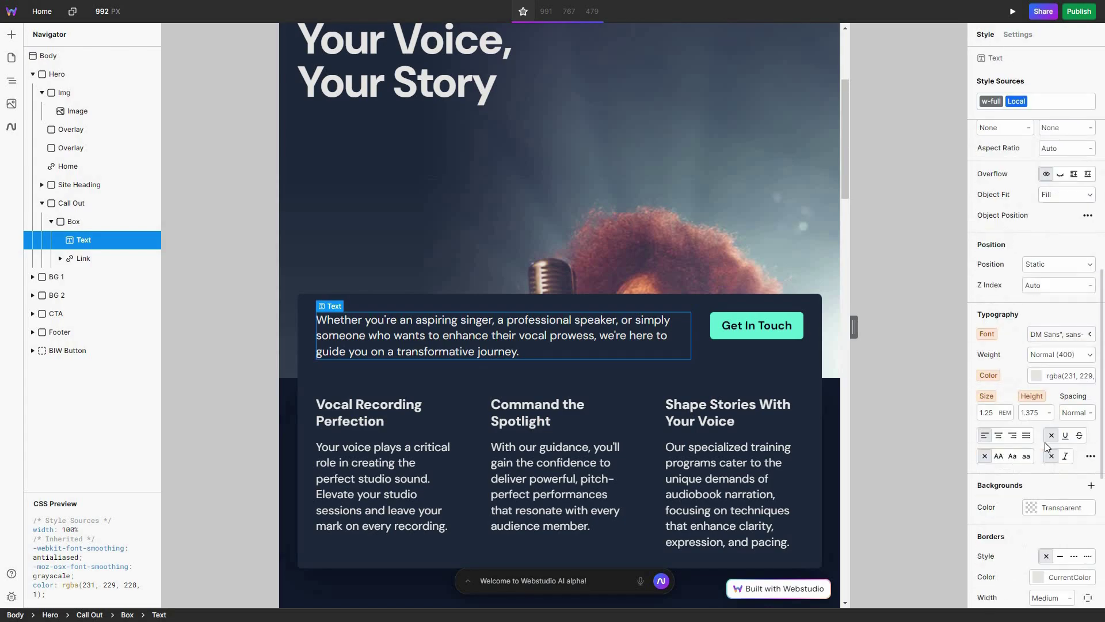
scroll(1045, 442, down, 2)
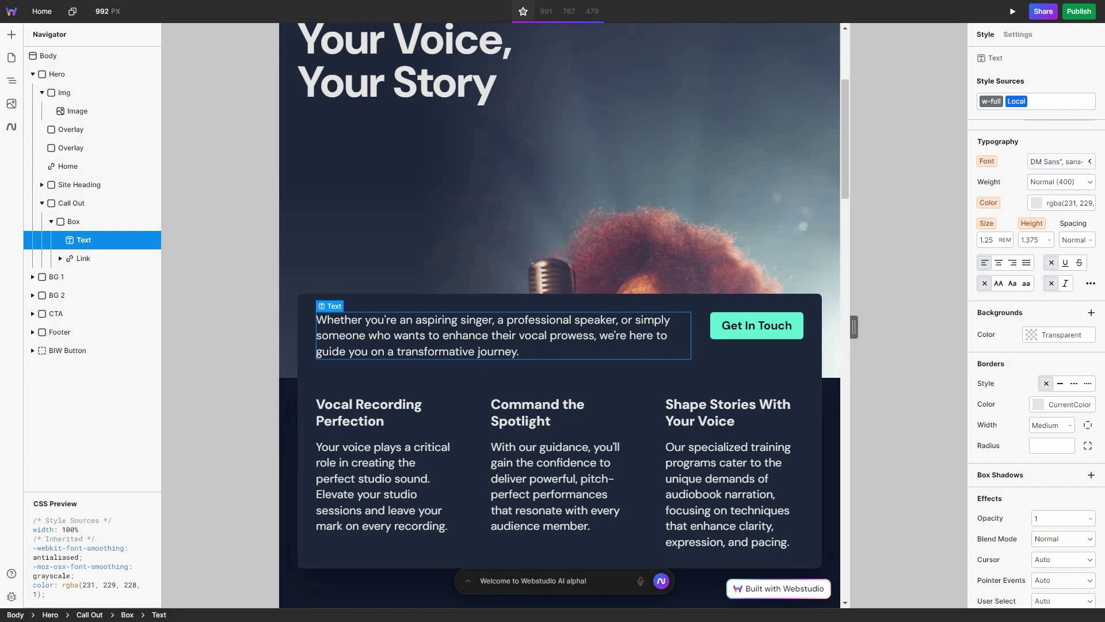
key(Return)
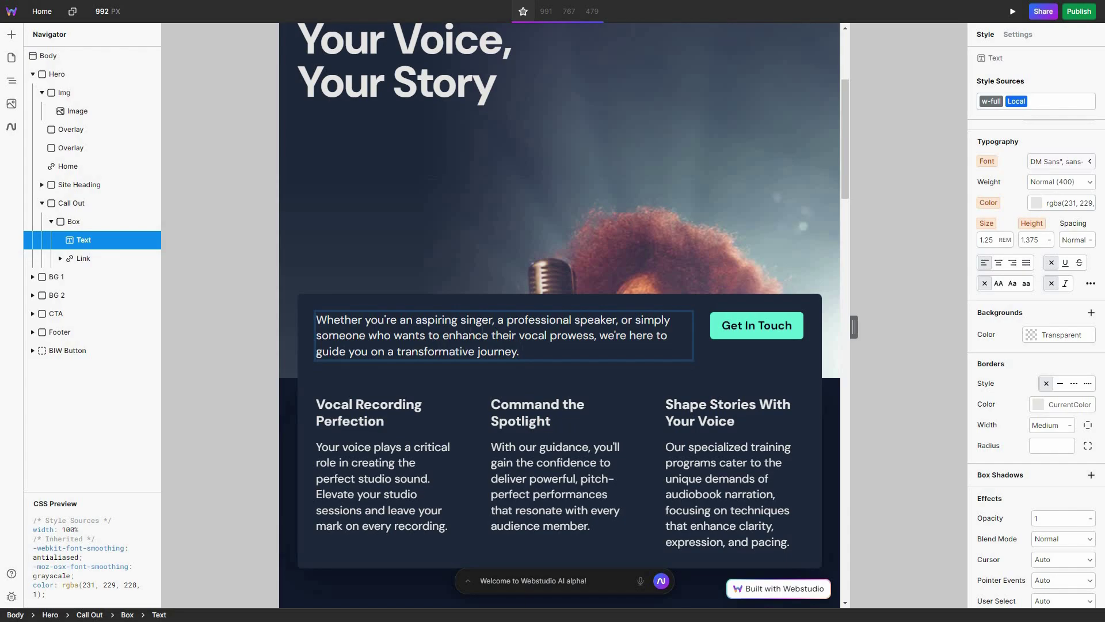
drag(316, 321, 494, 320)
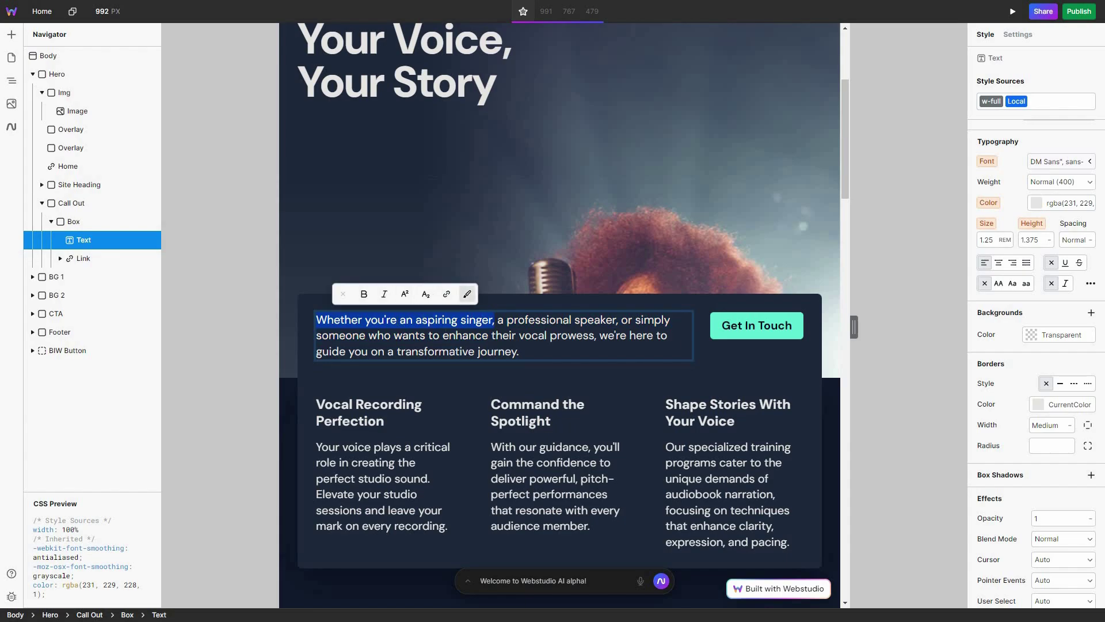
key(BackSpace)
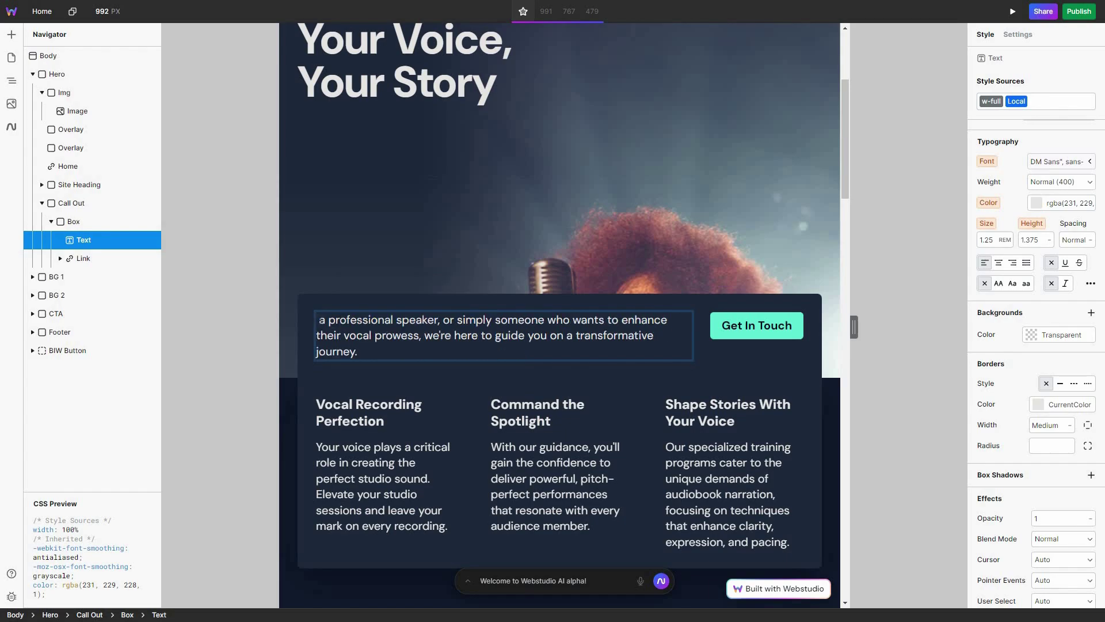
click(371, 338)
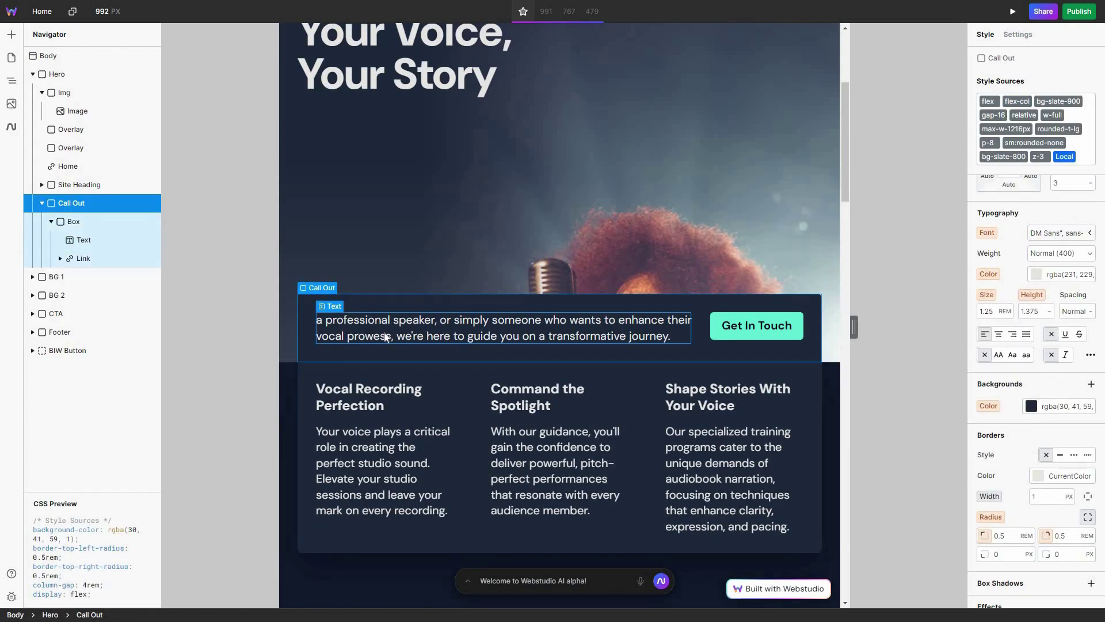
Select the guitarist photo in Personalized Approach and show its settings with the uploaded source
scroll(844, 199, down, 2)
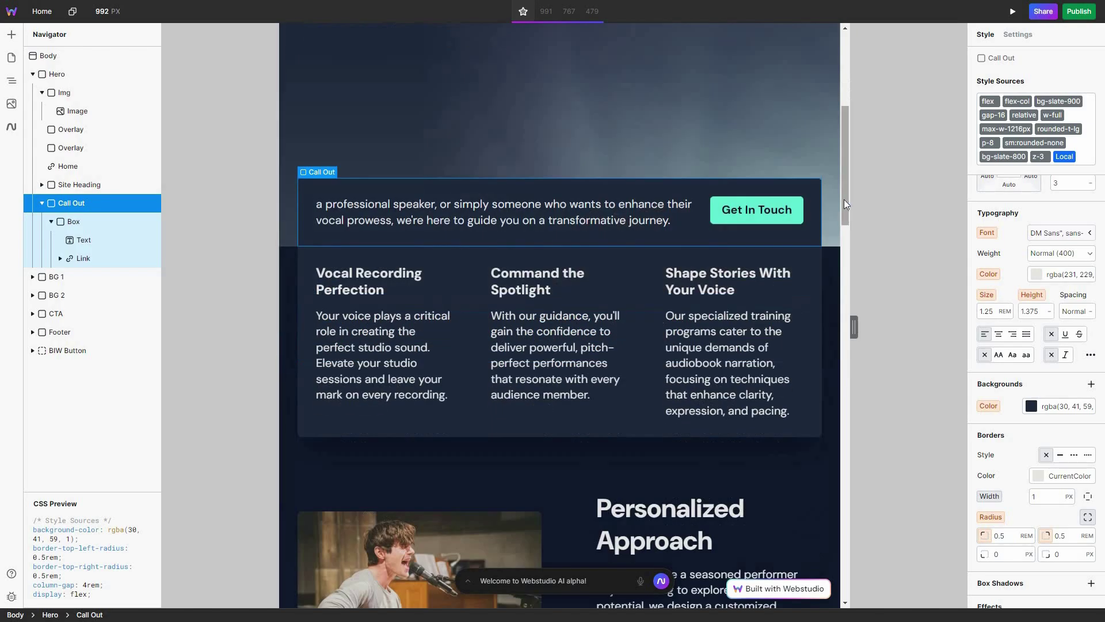
scroll(841, 262, down, 7)
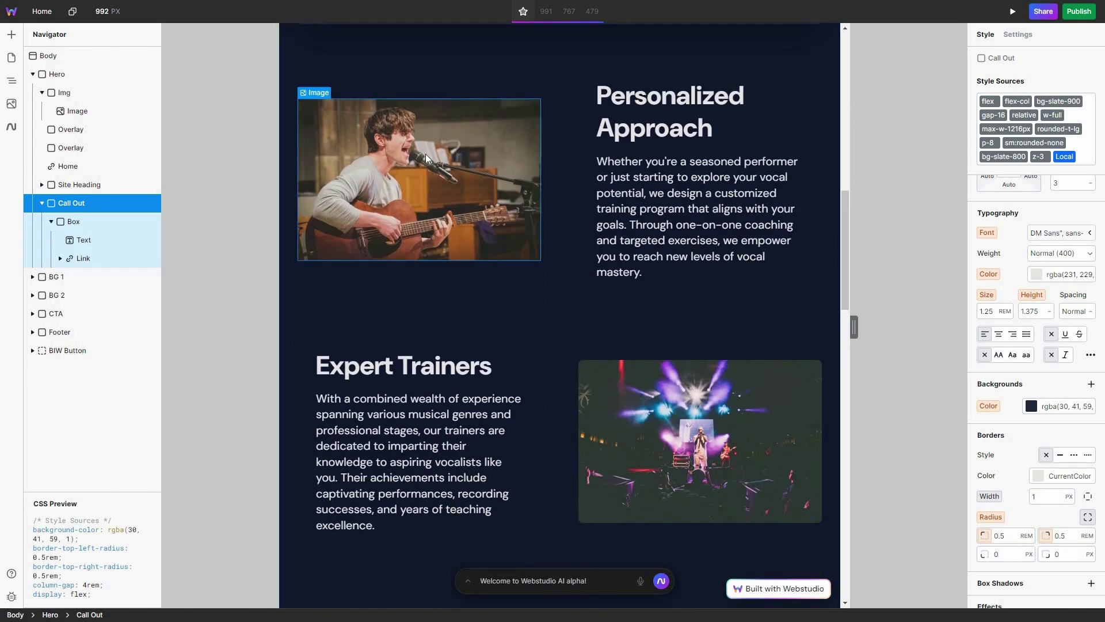
click(426, 158)
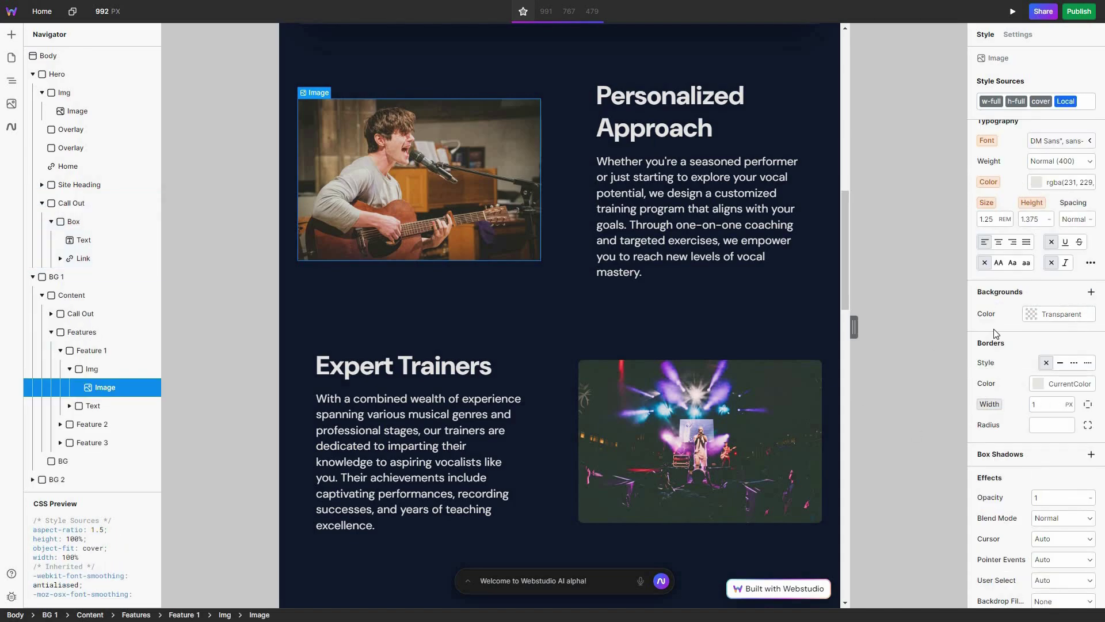
scroll(996, 334, up, 3)
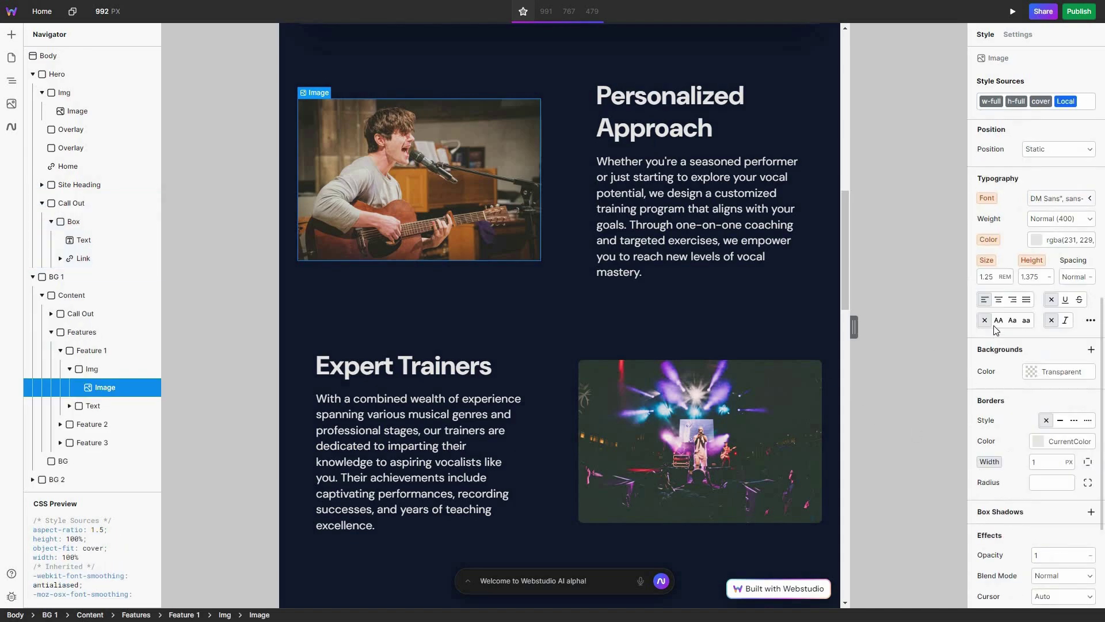
click(1017, 34)
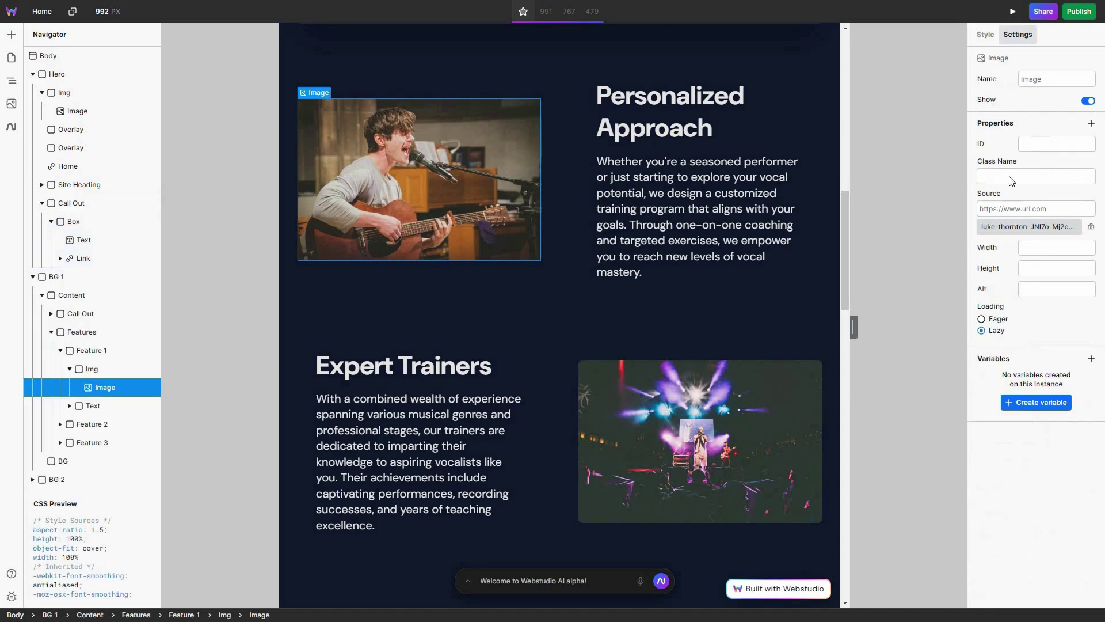
click(1005, 211)
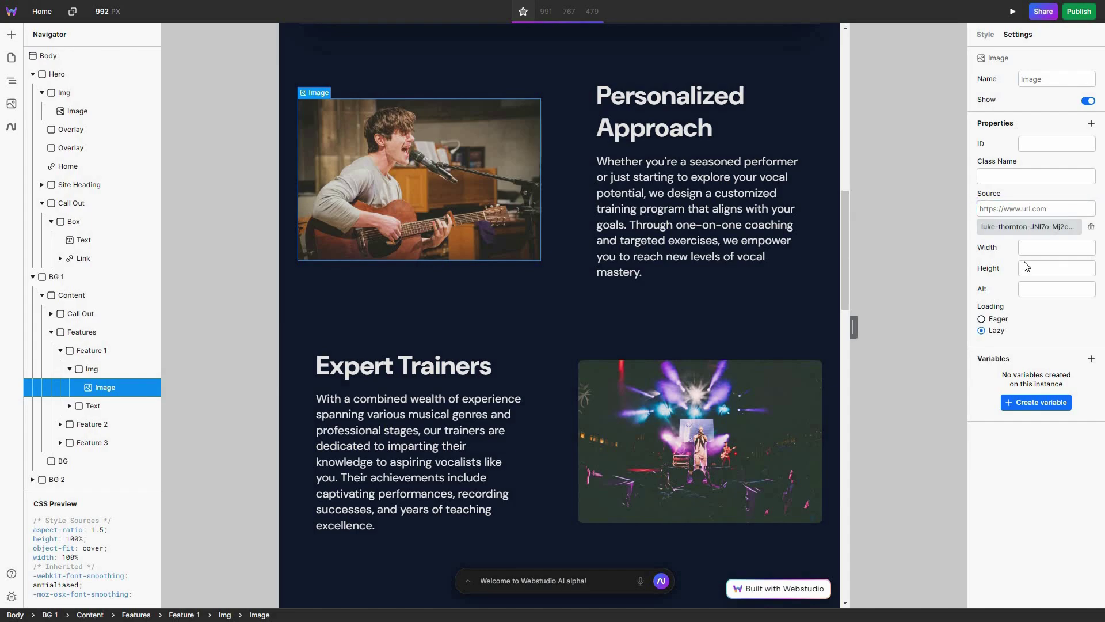
click(1028, 227)
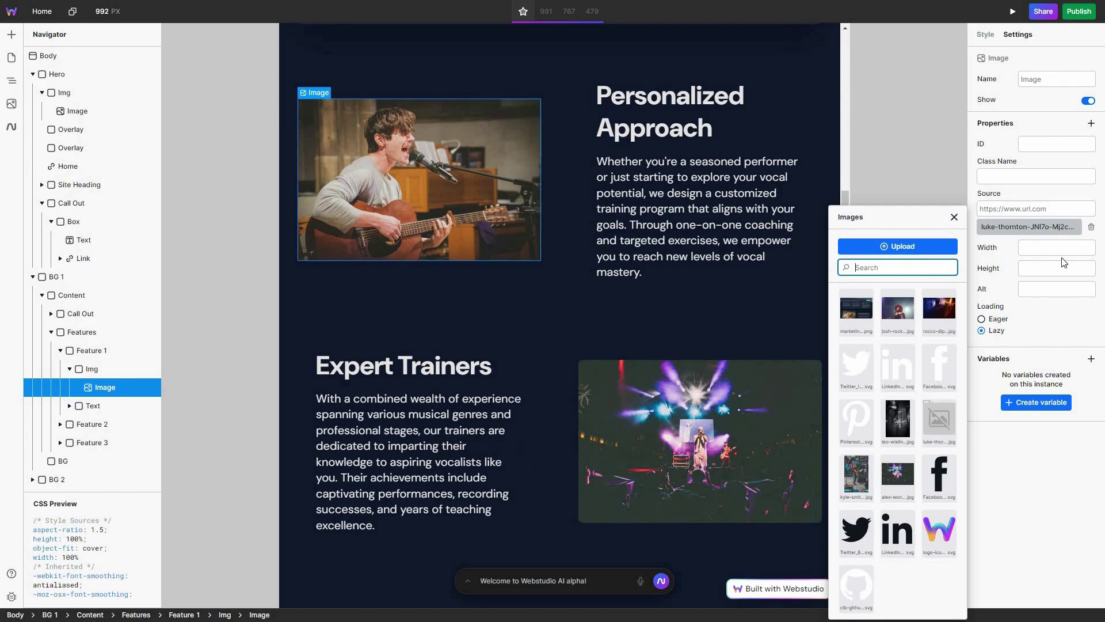
click(954, 217)
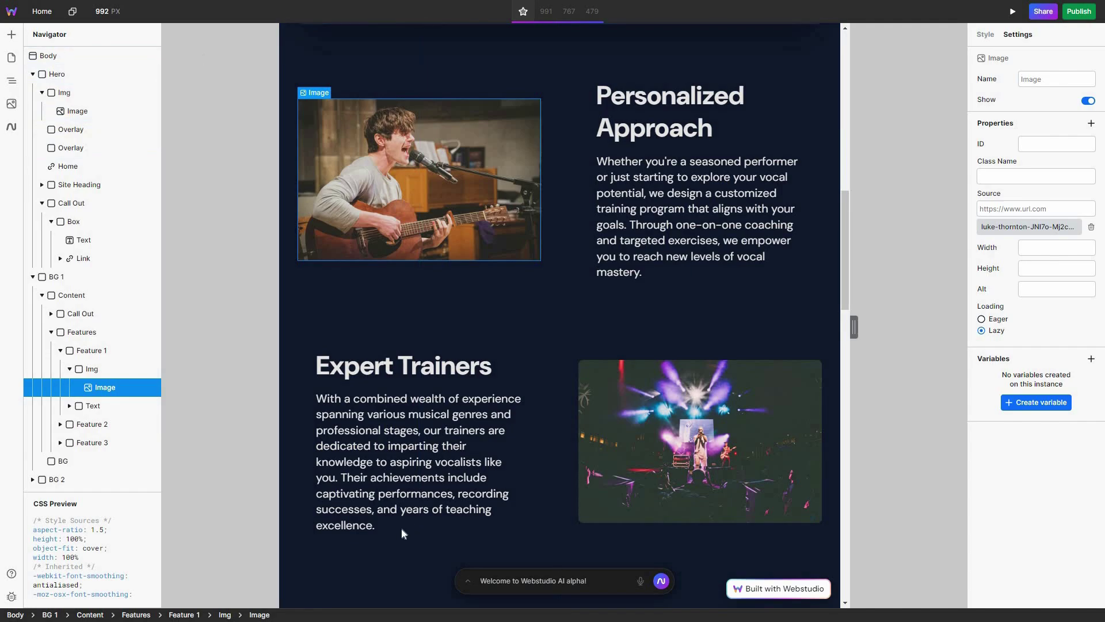
scroll(847, 315, down, 1)
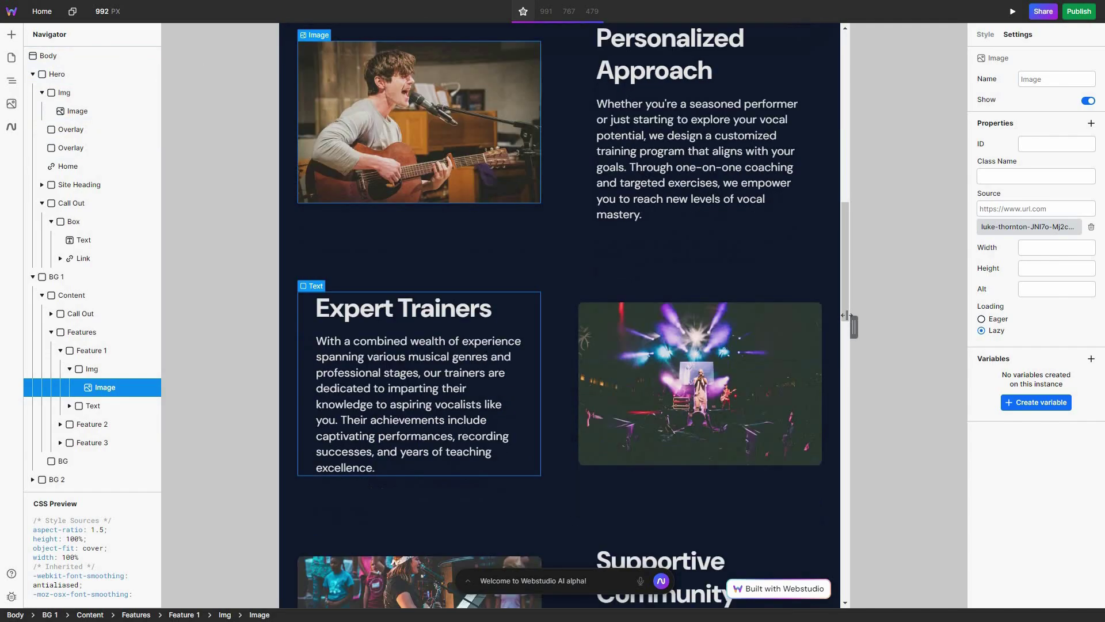
scroll(843, 374, down, 5)
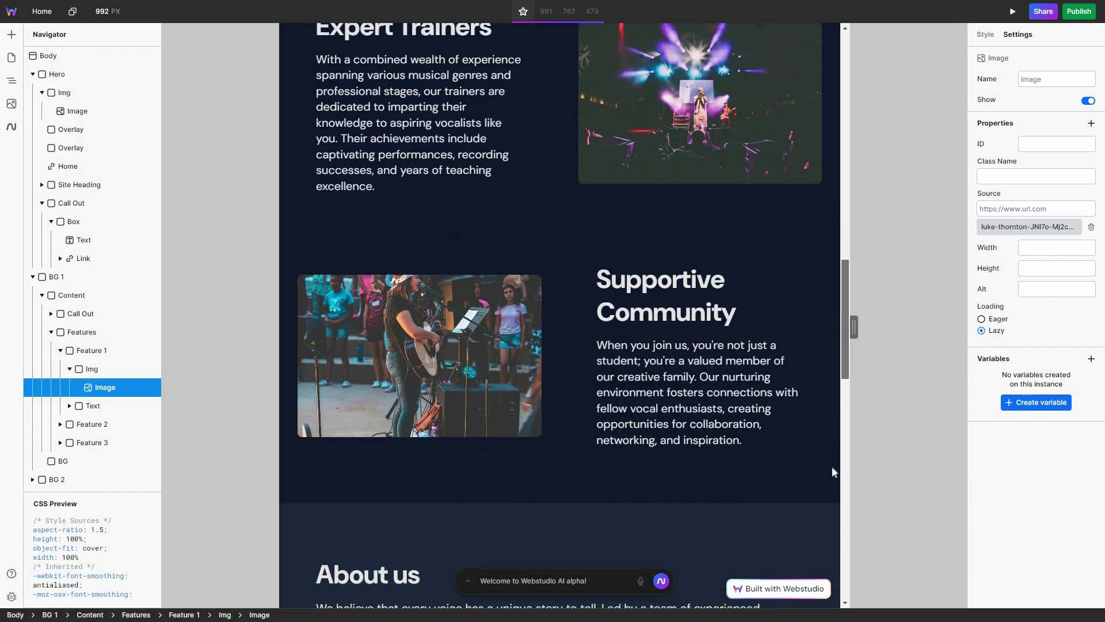
scroll(831, 466, down, 10)
scroll(822, 175, up, 12)
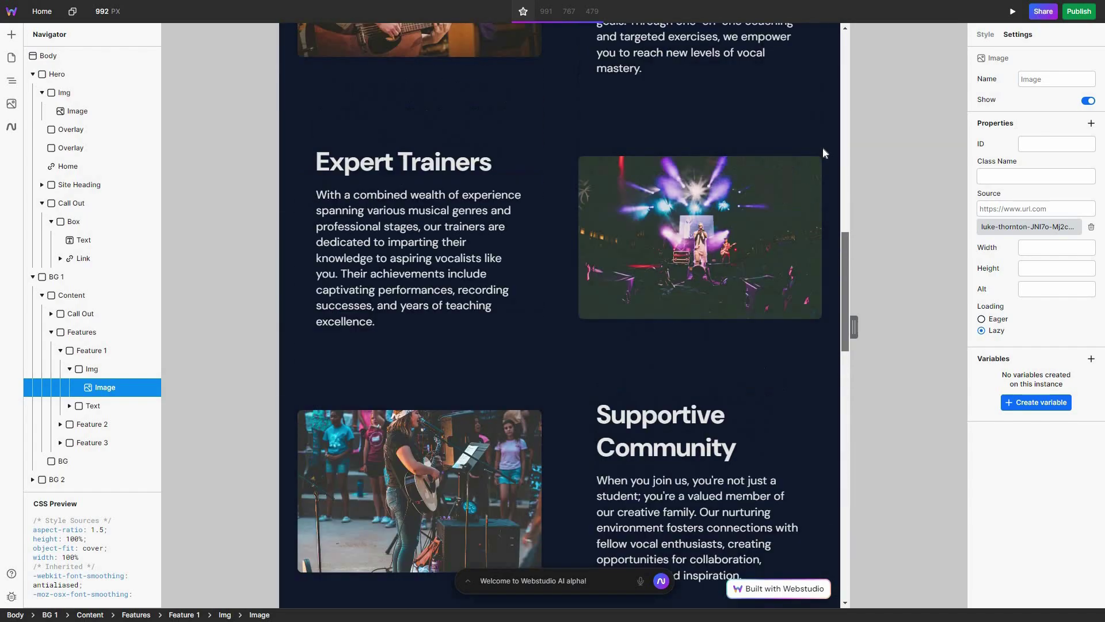
scroll(824, 146, up, 15)
scroll(577, 242, down, 5)
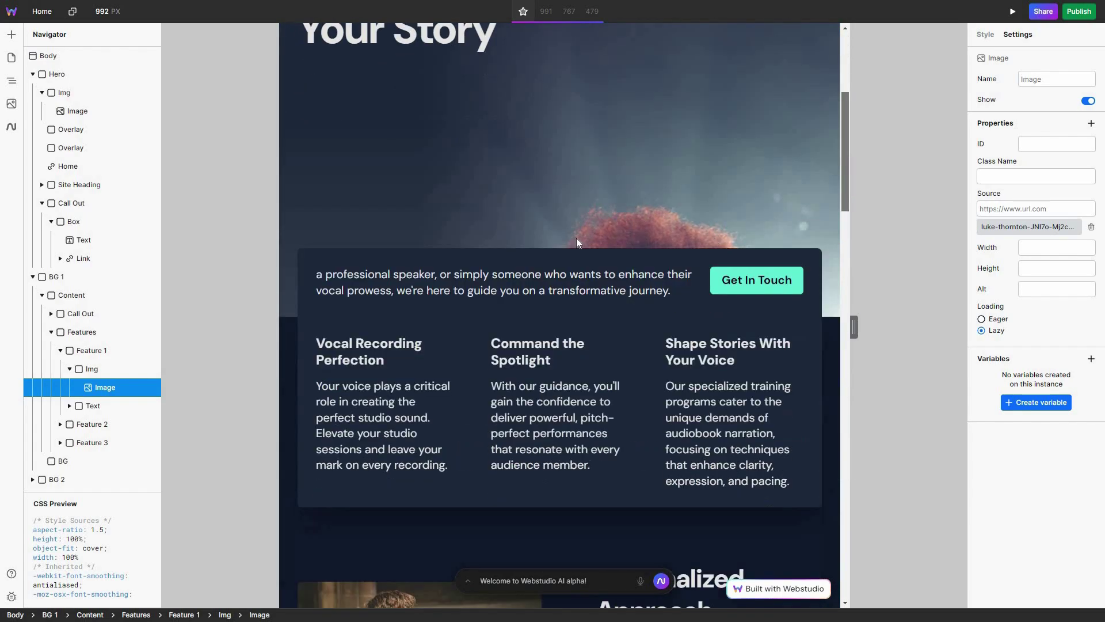
scroll(577, 242, down, 4)
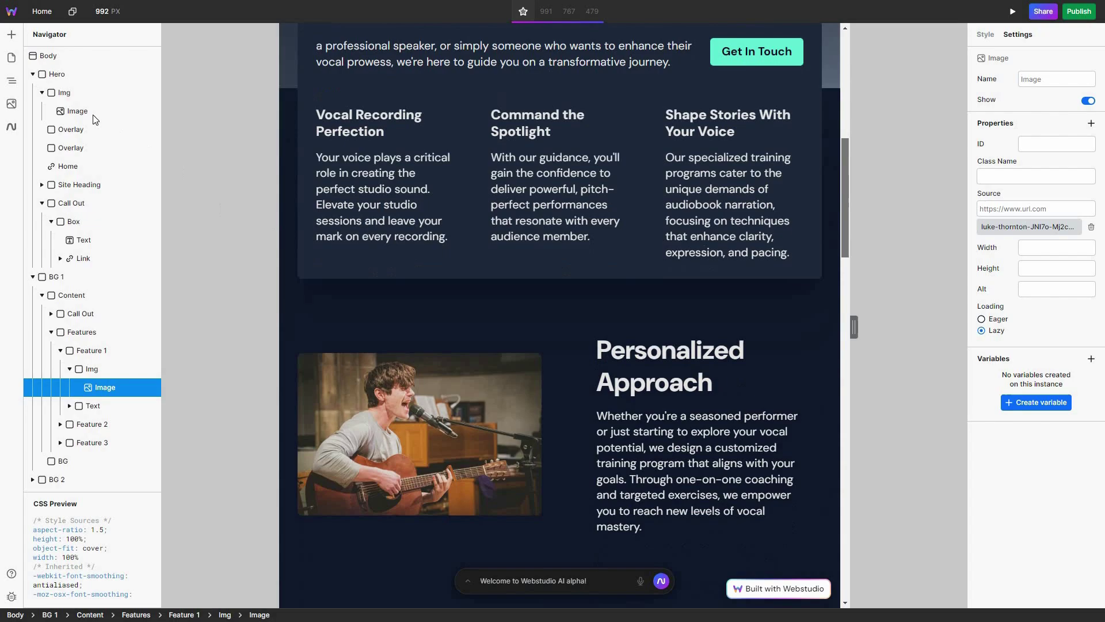
Open the Components panel and browse General, Text, Data, Media, Forms and Radix sections
click(12, 36)
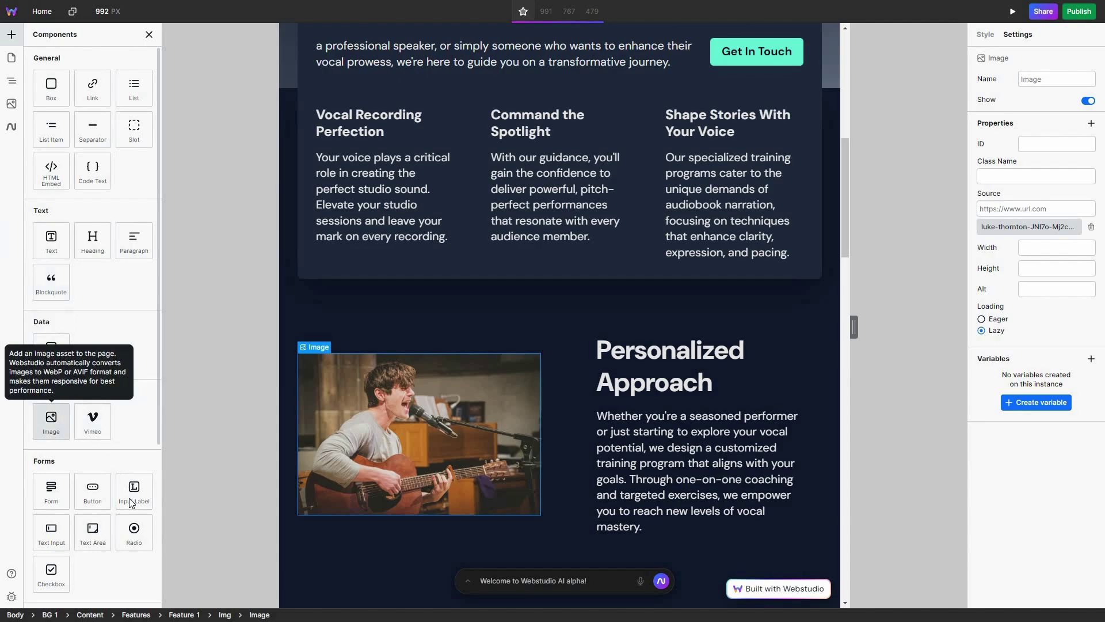
scroll(158, 486, down, 1)
scroll(154, 569, down, 3)
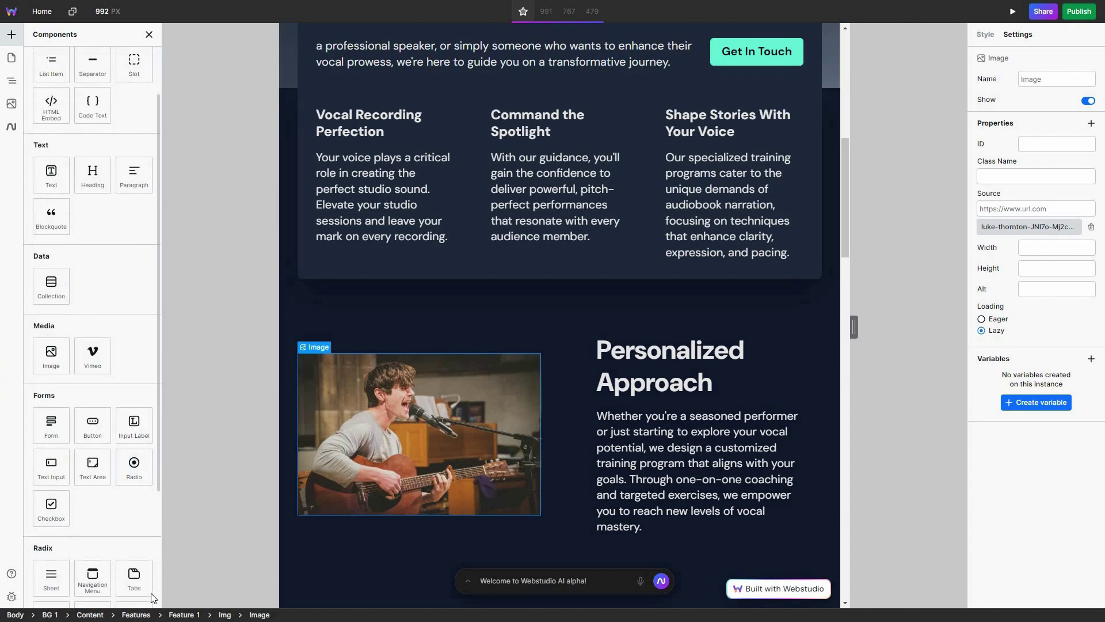
scroll(122, 586, down, 1)
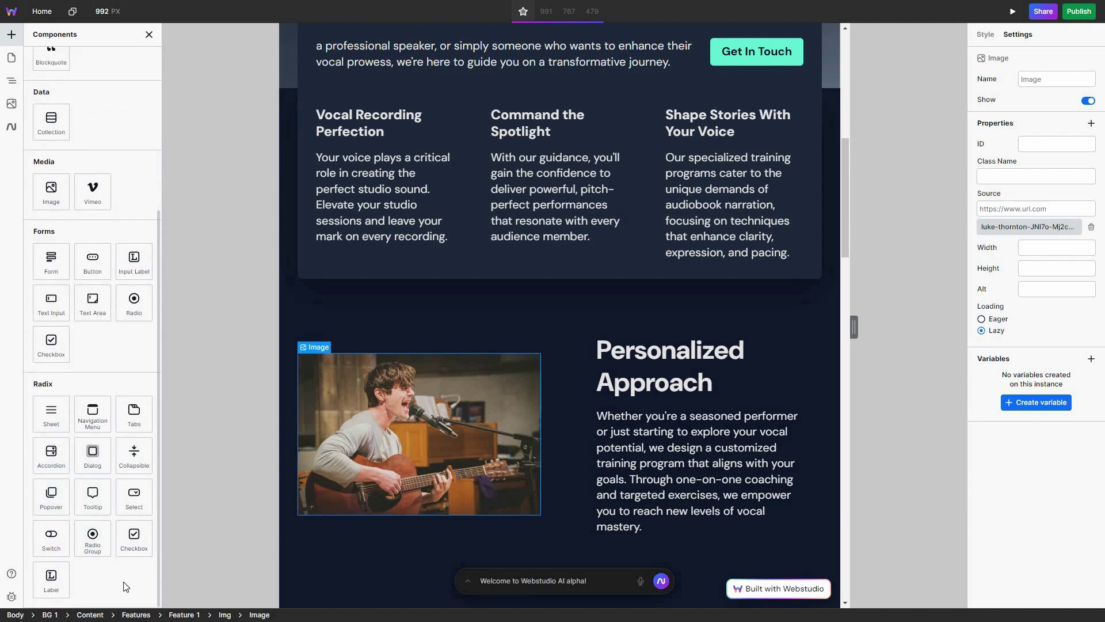
Review the Home page's search title, description, social image and custom metadata settings, then start a new page
click(12, 60)
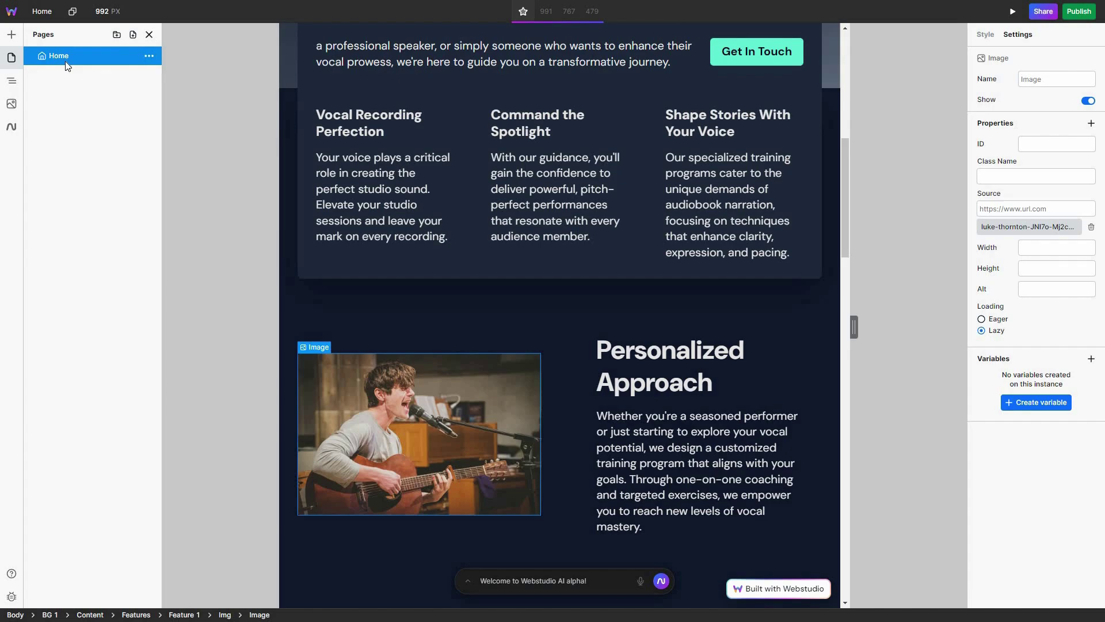
click(149, 56)
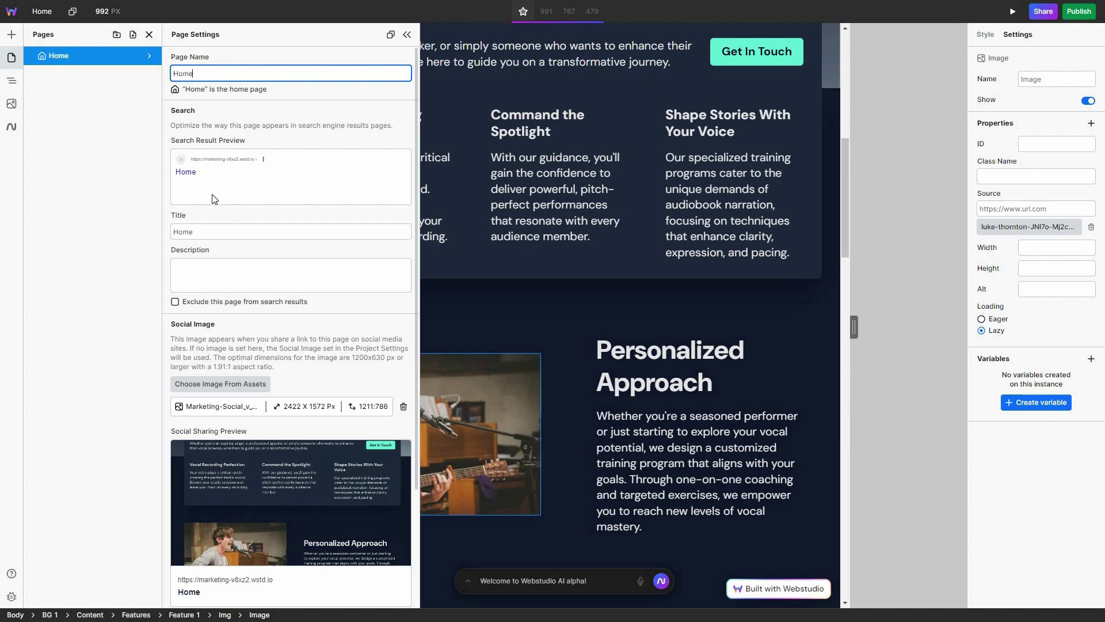
click(216, 231)
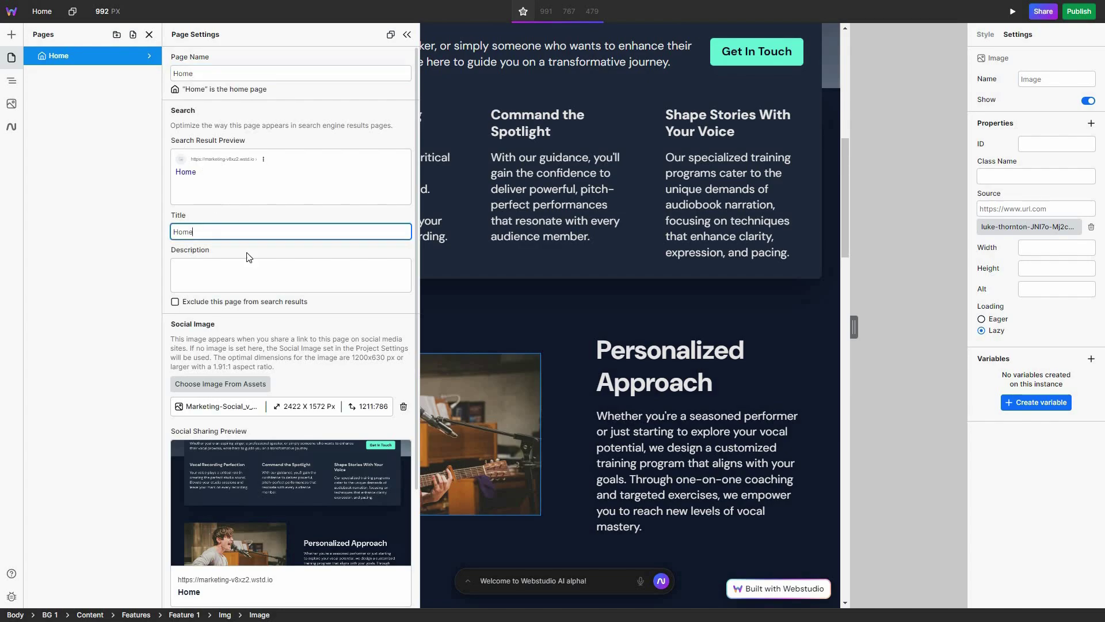
click(239, 281)
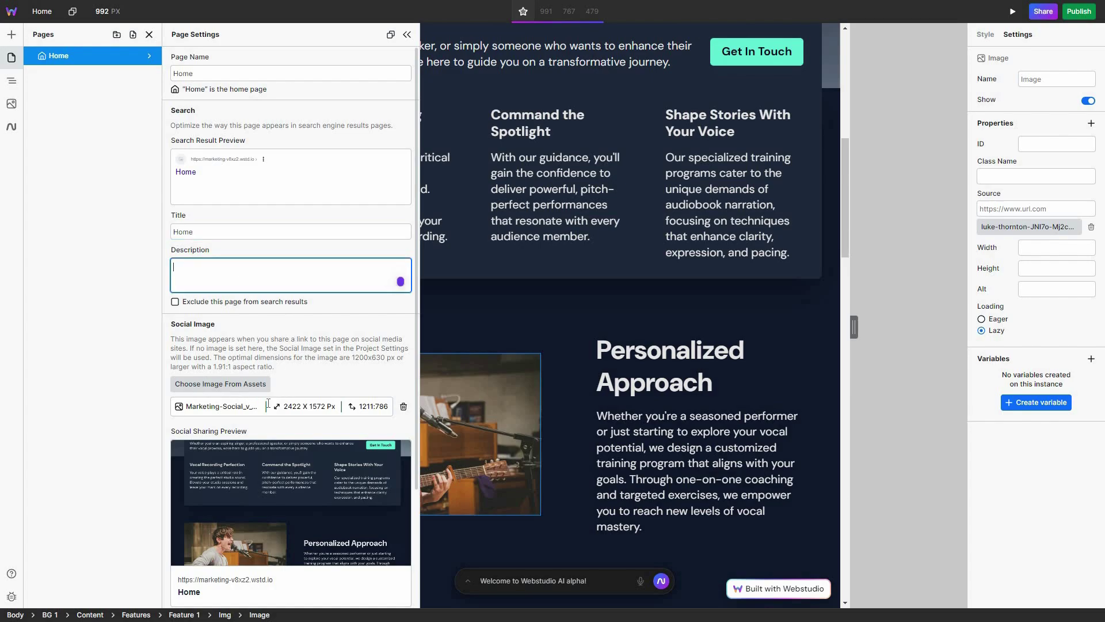
scroll(199, 360, down, 2)
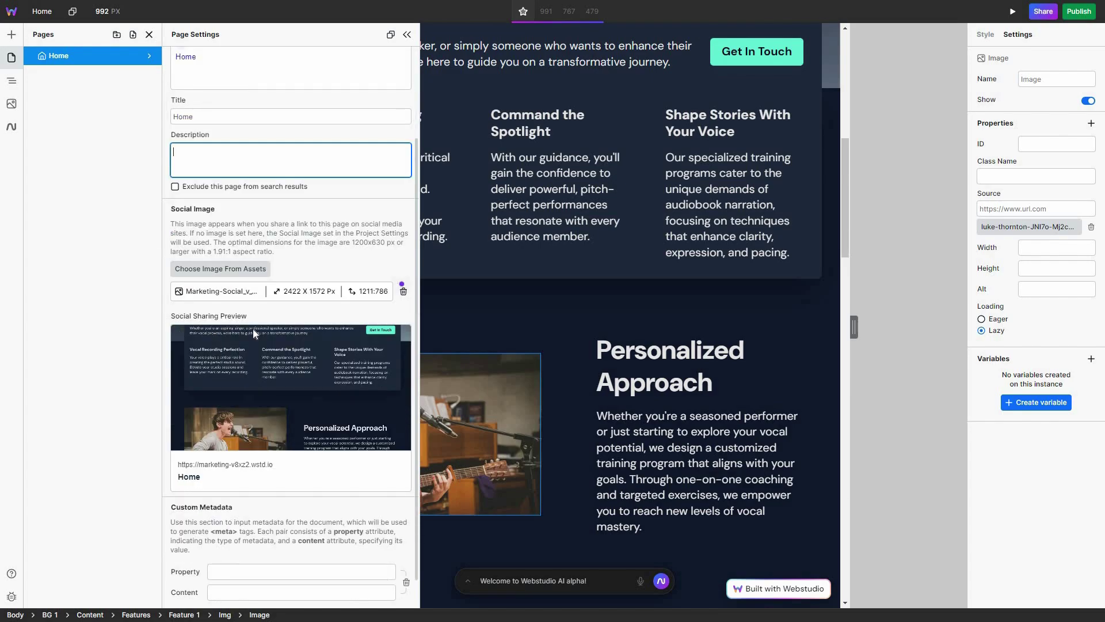
scroll(187, 491, down, 1)
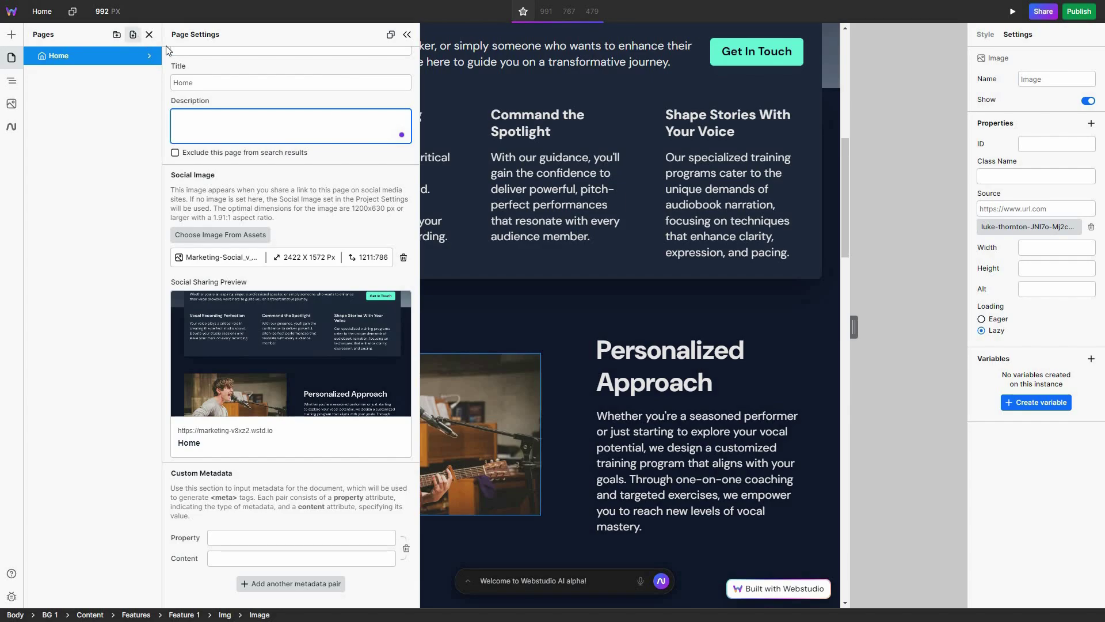
click(133, 34)
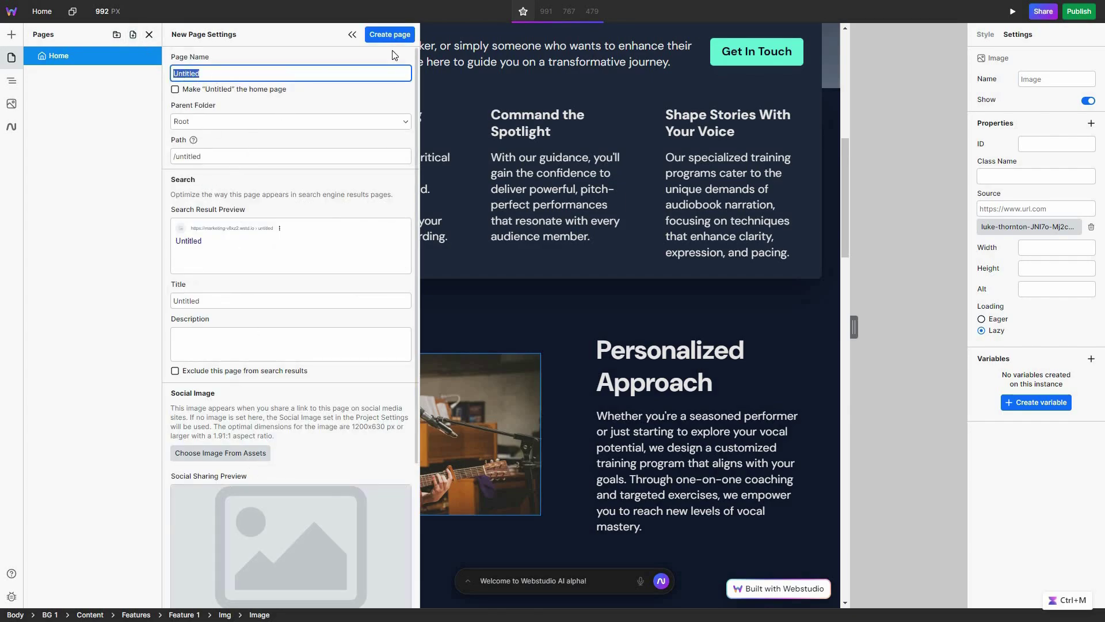
Create the blank 'Untitled' page at /untitled and view its empty Body in the Navigator
key(Return)
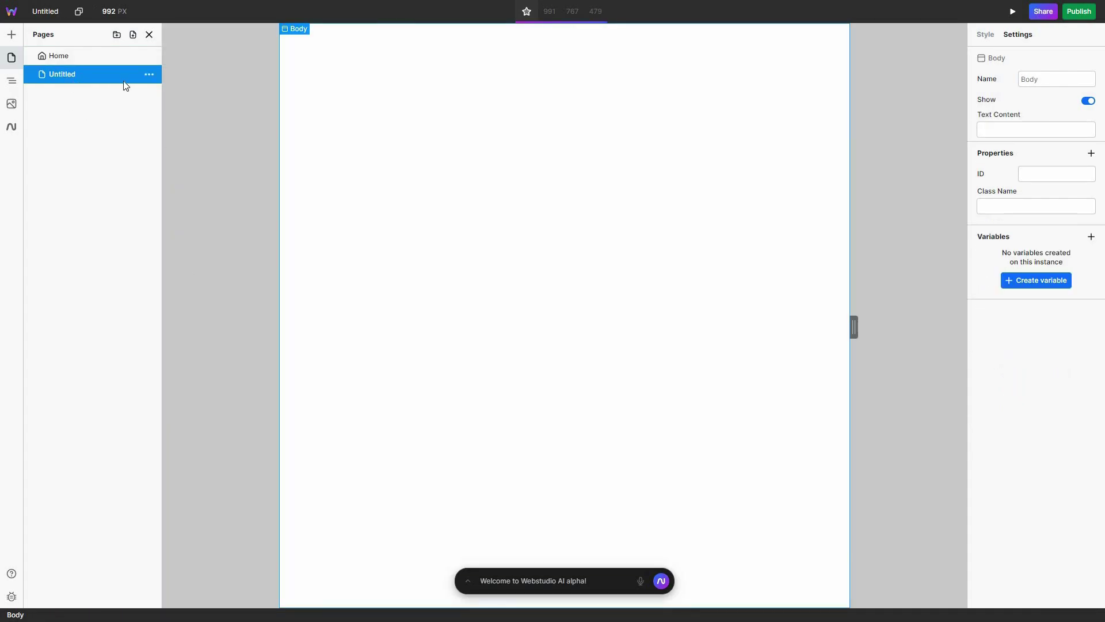
click(11, 81)
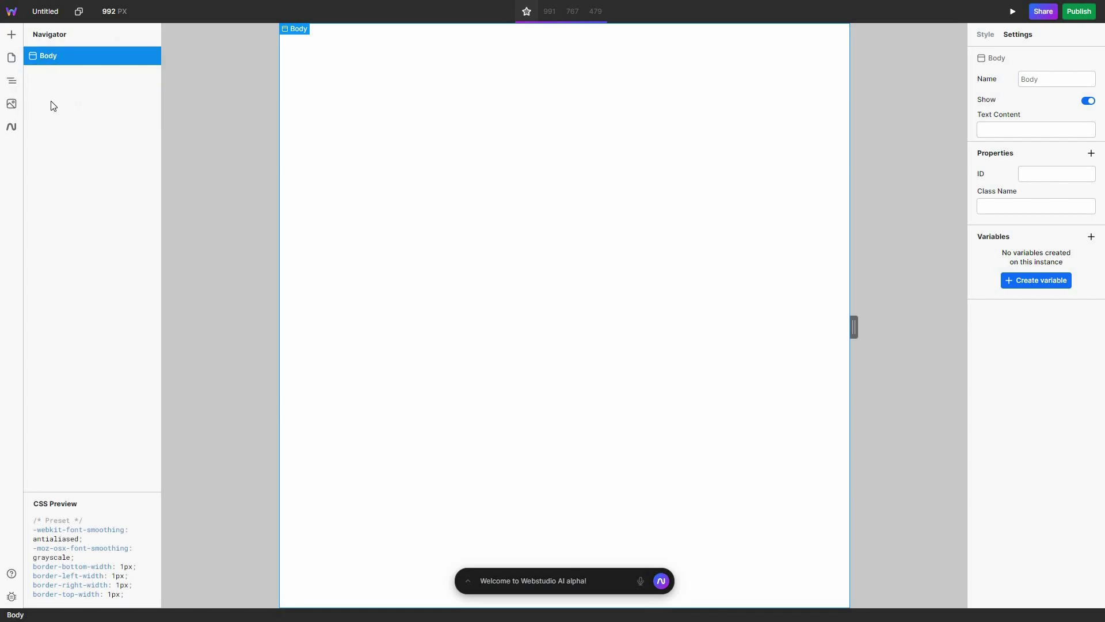
Go back to the Home page and show the Assets library of uploaded photos and social icons
click(10, 61)
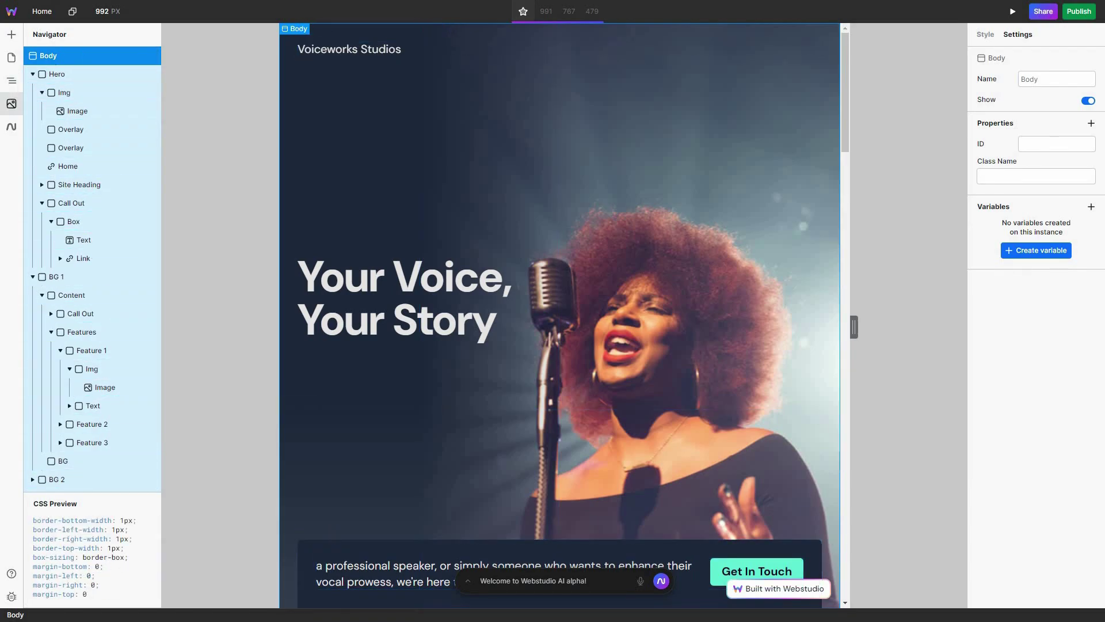
click(12, 104)
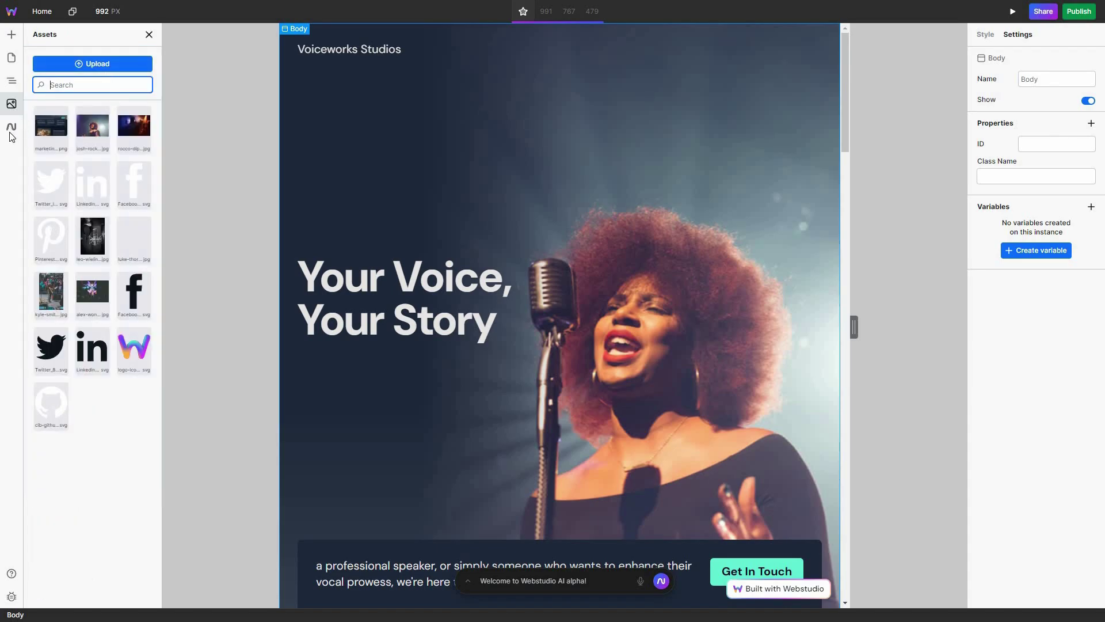
click(370, 512)
Scroll down the canvas and focus the AI assistant's prompt input
scroll(290, 522, down, 5)
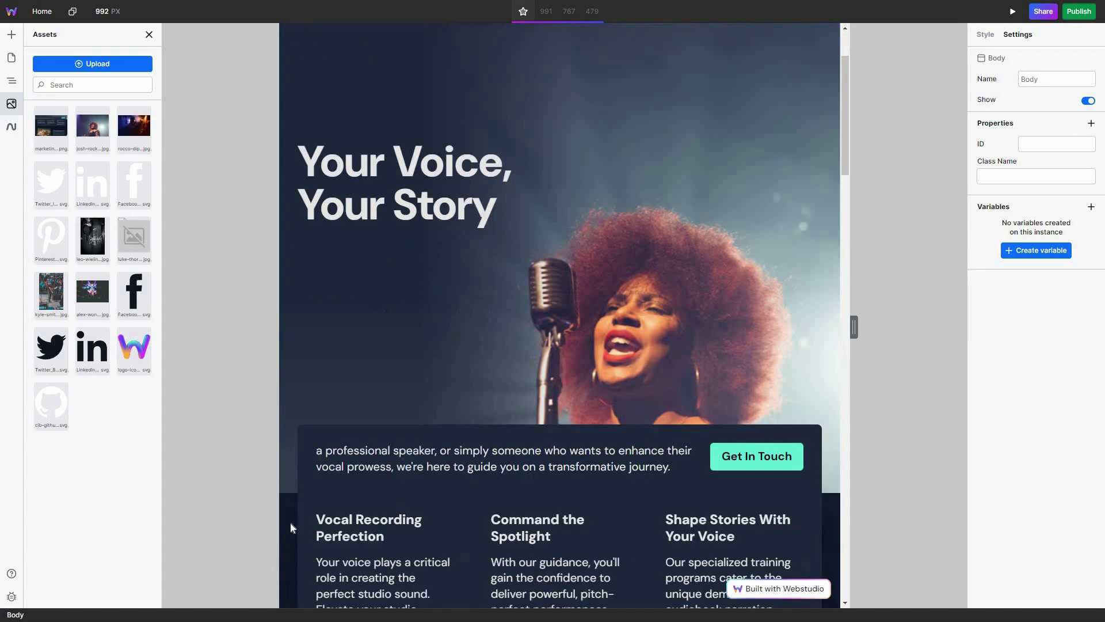
scroll(291, 524, down, 3)
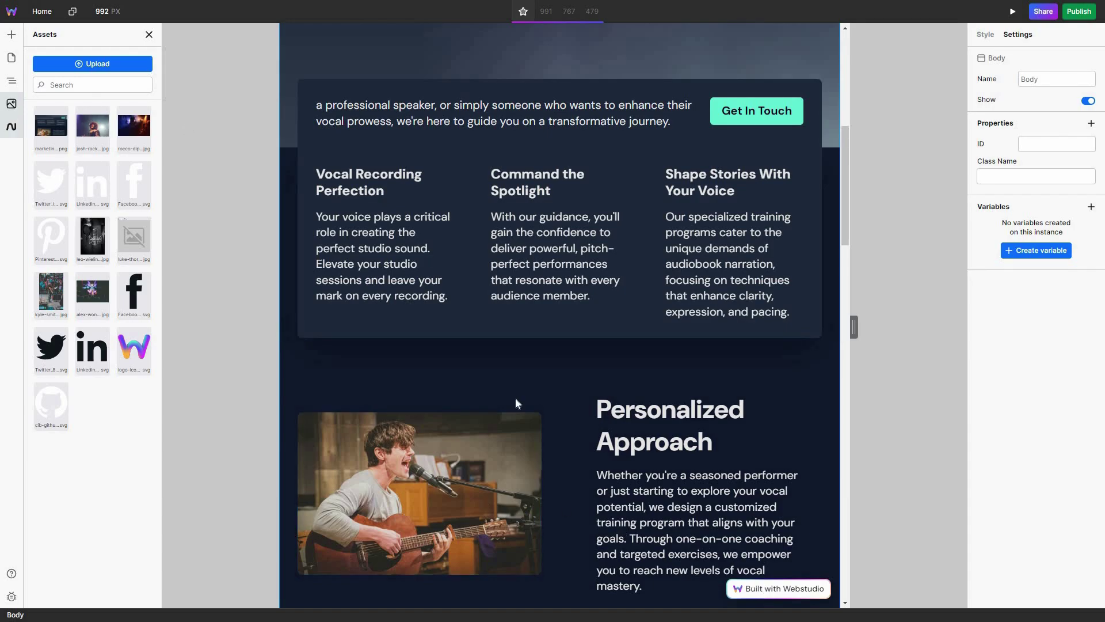
mouse_move(576, 583)
click(590, 587)
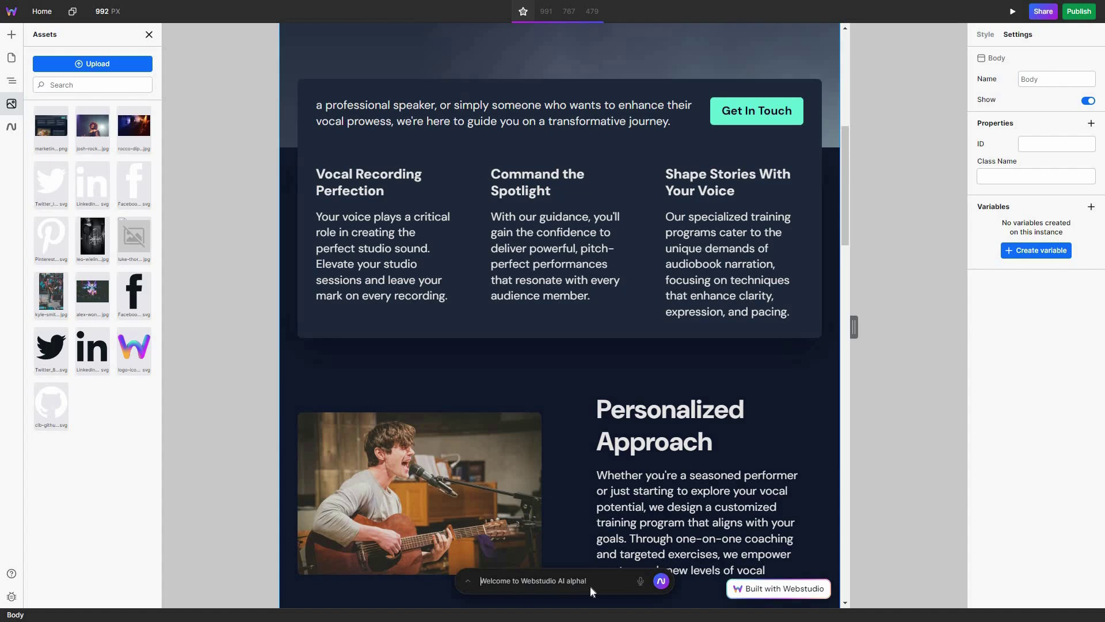
Show the AI assistant's hero, two-column and testimonials sample prompts, then preview the Home page
click(468, 580)
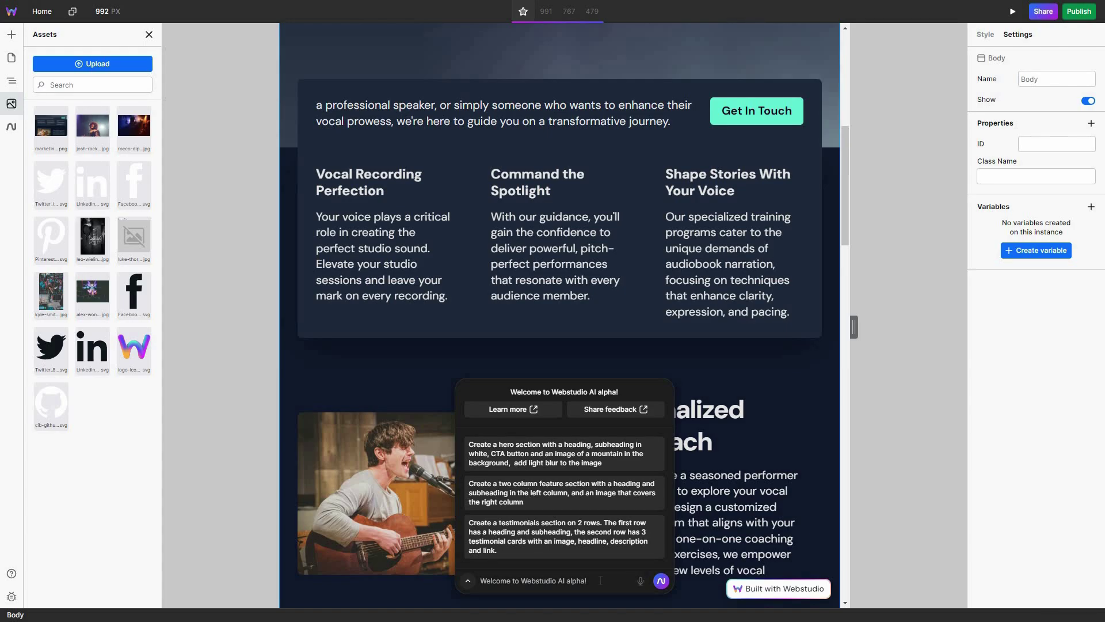
click(1013, 12)
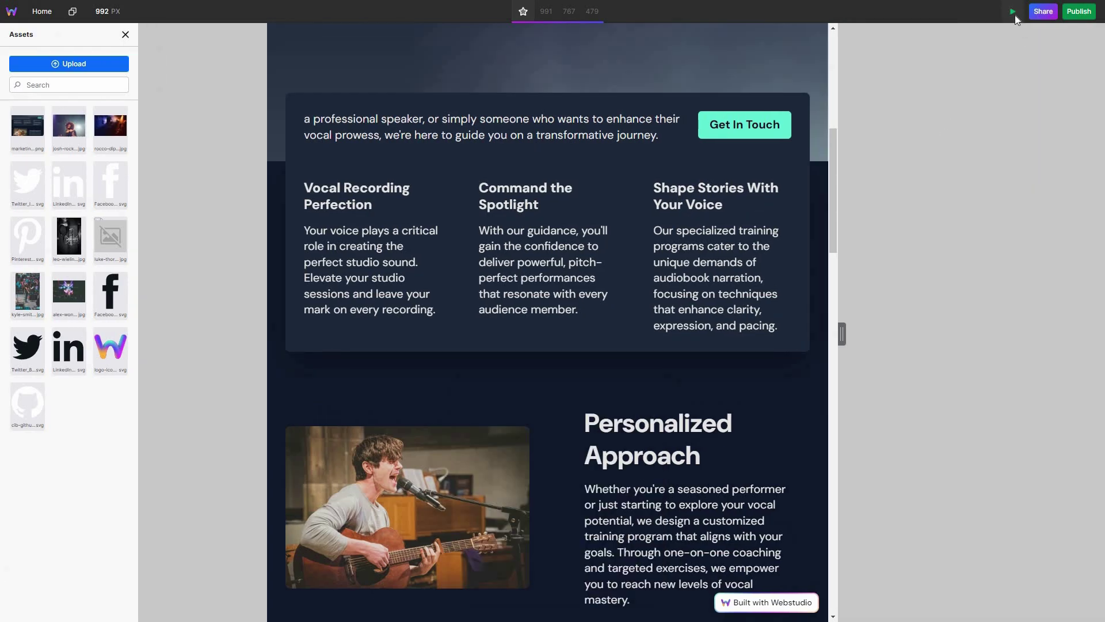
key(ctrl+shift+p)
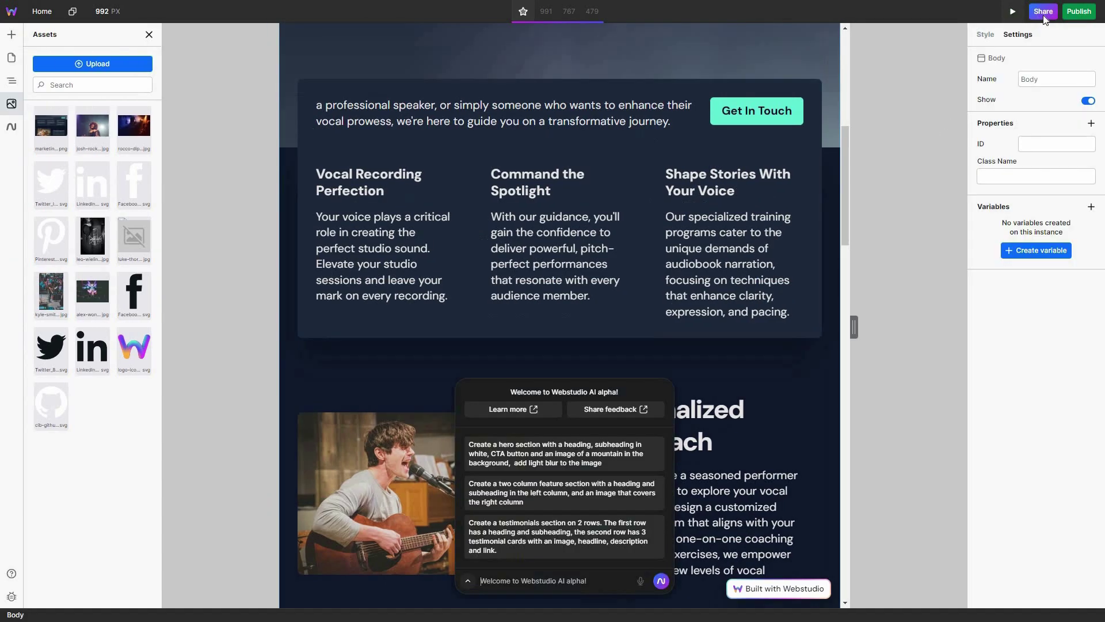
Create a custom share link from the Share menu, then close it
click(1044, 12)
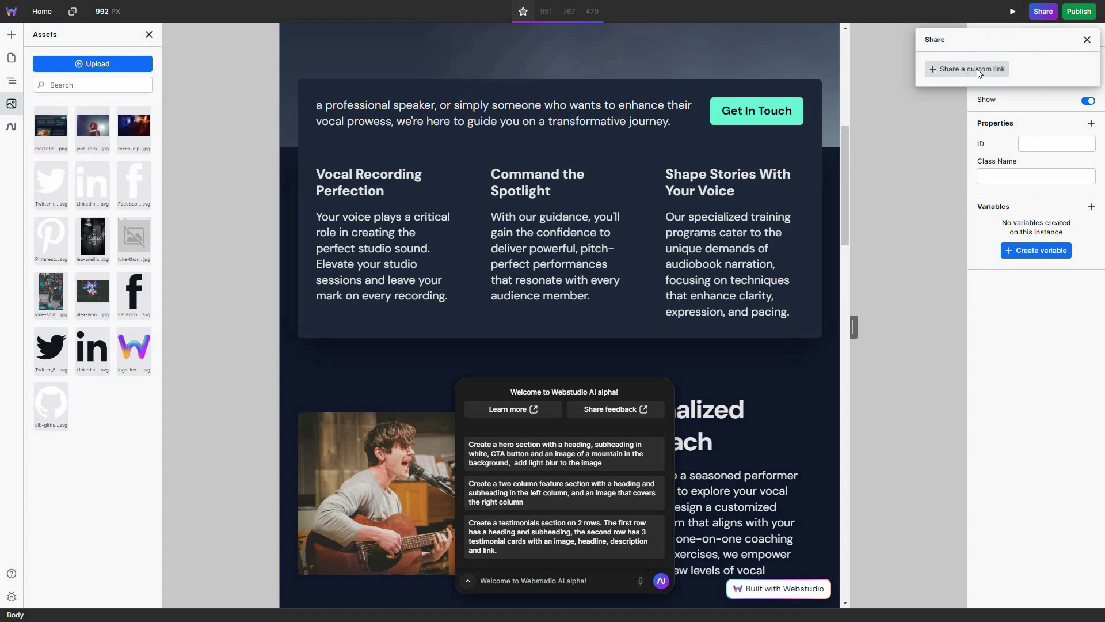
click(979, 70)
click(1087, 40)
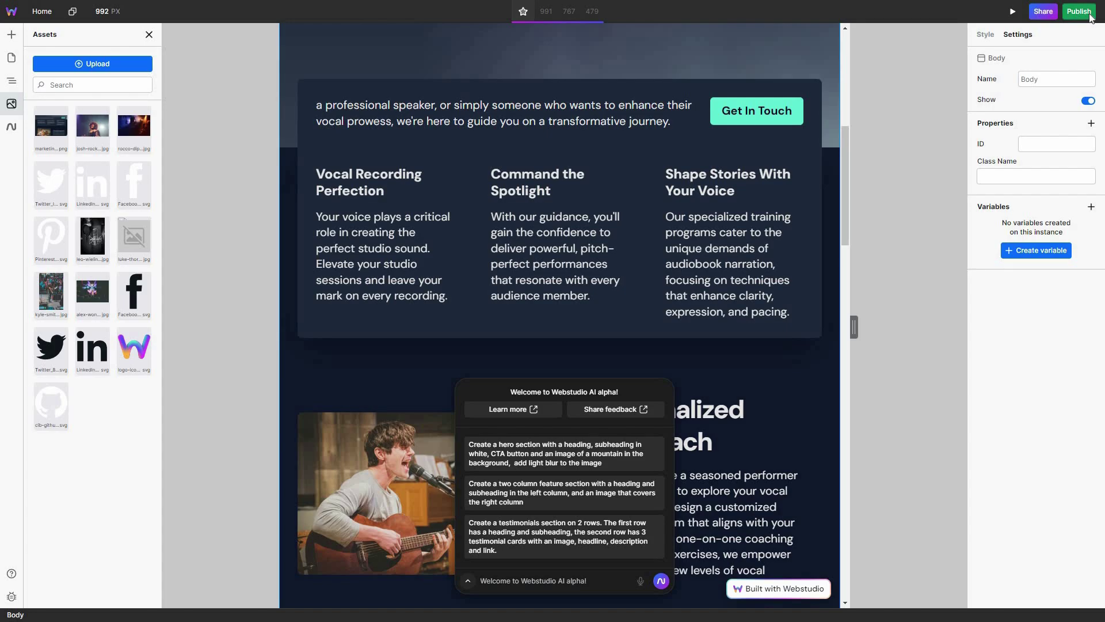
Check the Export option, then publish the site to marketing-v8xz2.wstd.io
click(1090, 17)
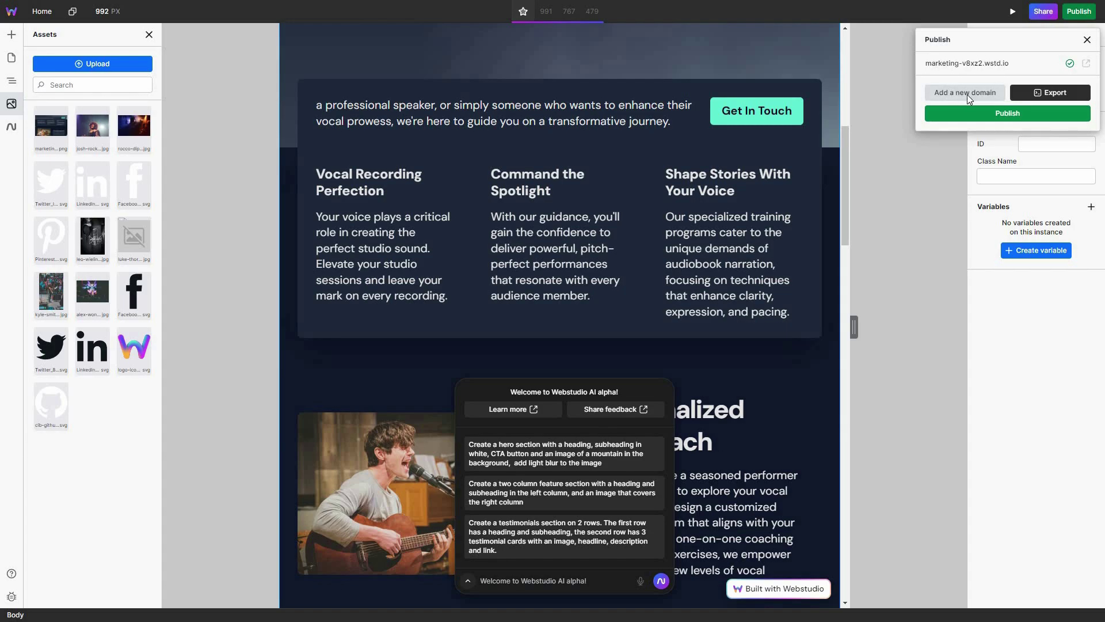
click(1053, 98)
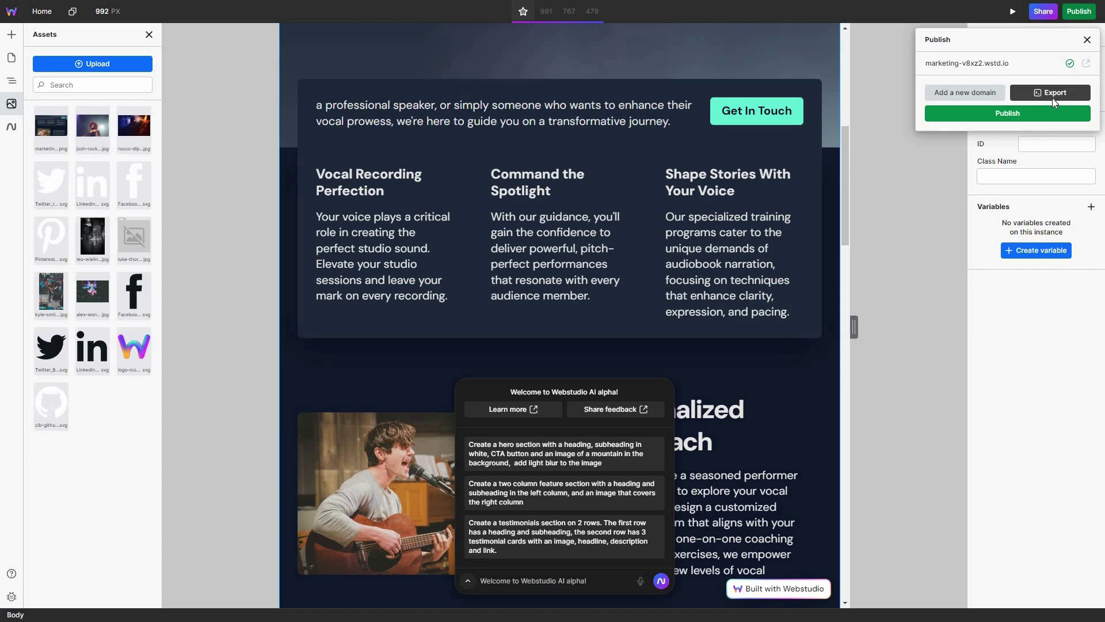
click(1013, 114)
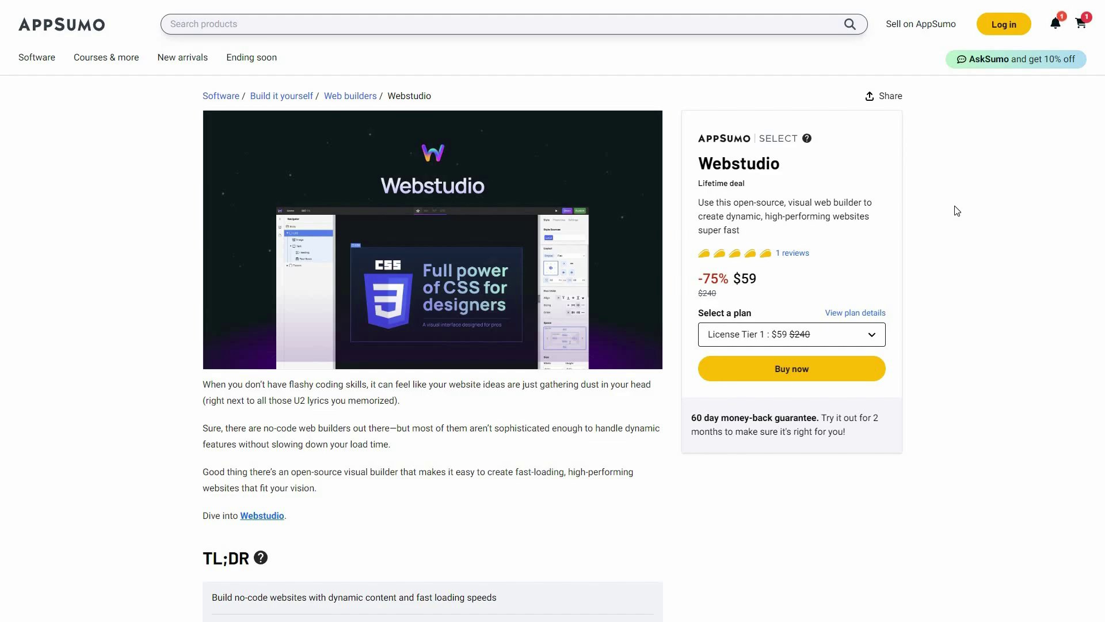
In Plans & features, switch the third card from License Tier 4 to License Tier 3 ($299)
scroll(961, 402, down, 1)
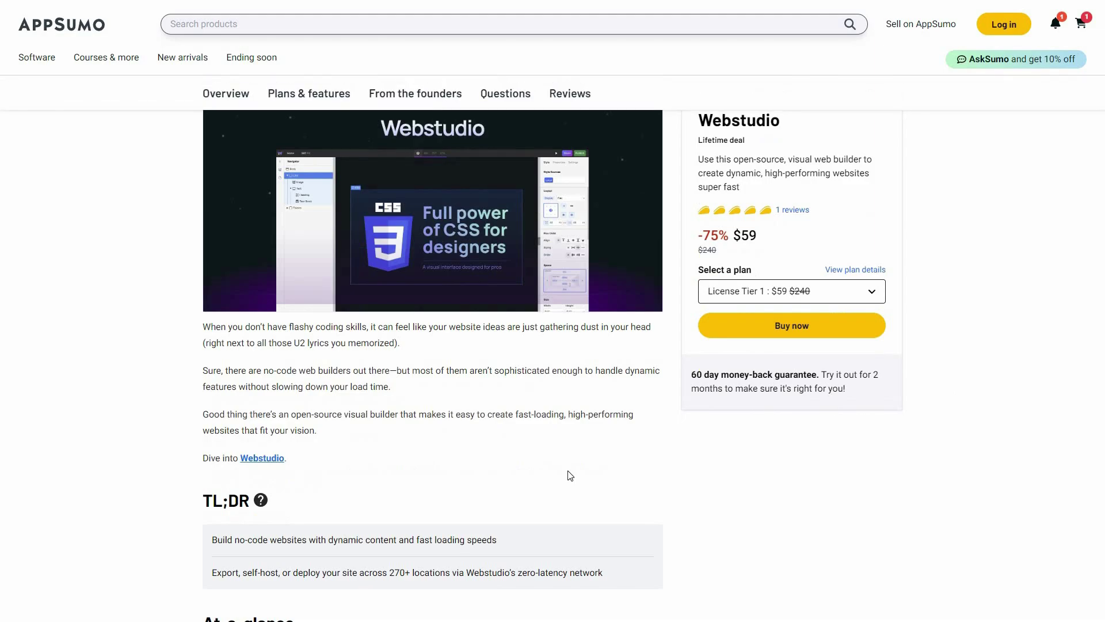
scroll(568, 474, down, 1)
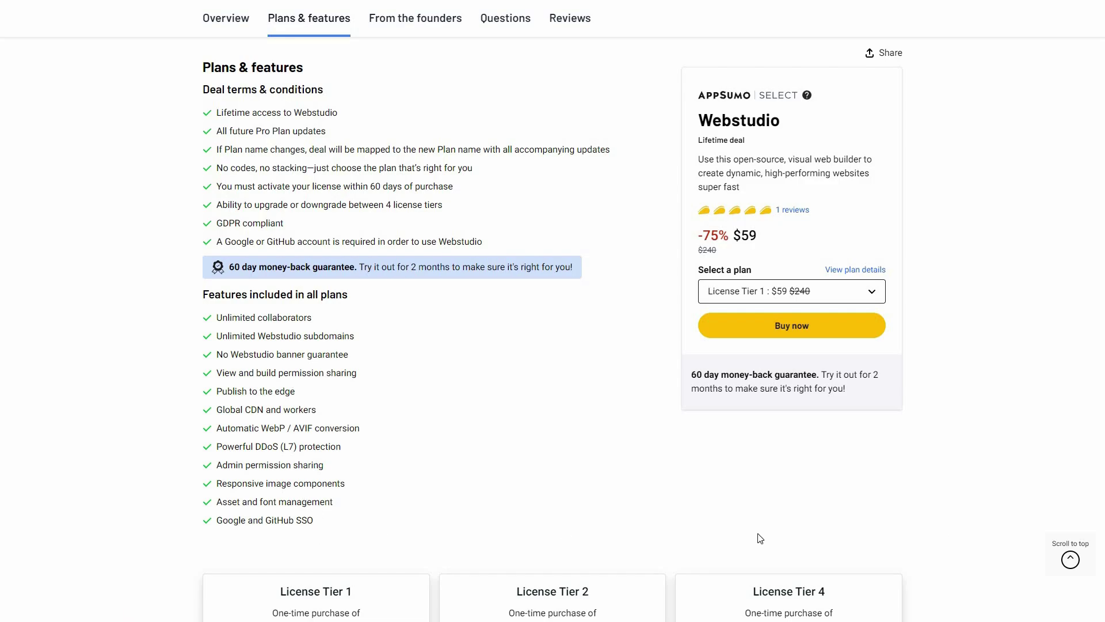
scroll(960, 501, down, 5)
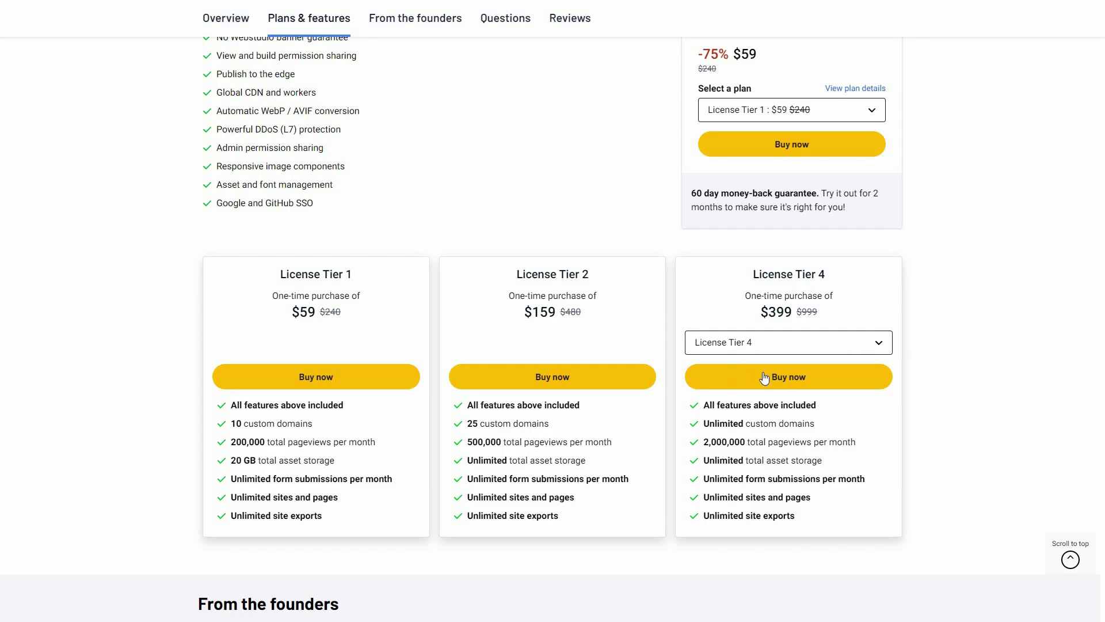
click(818, 346)
key(Up)
key(Return)
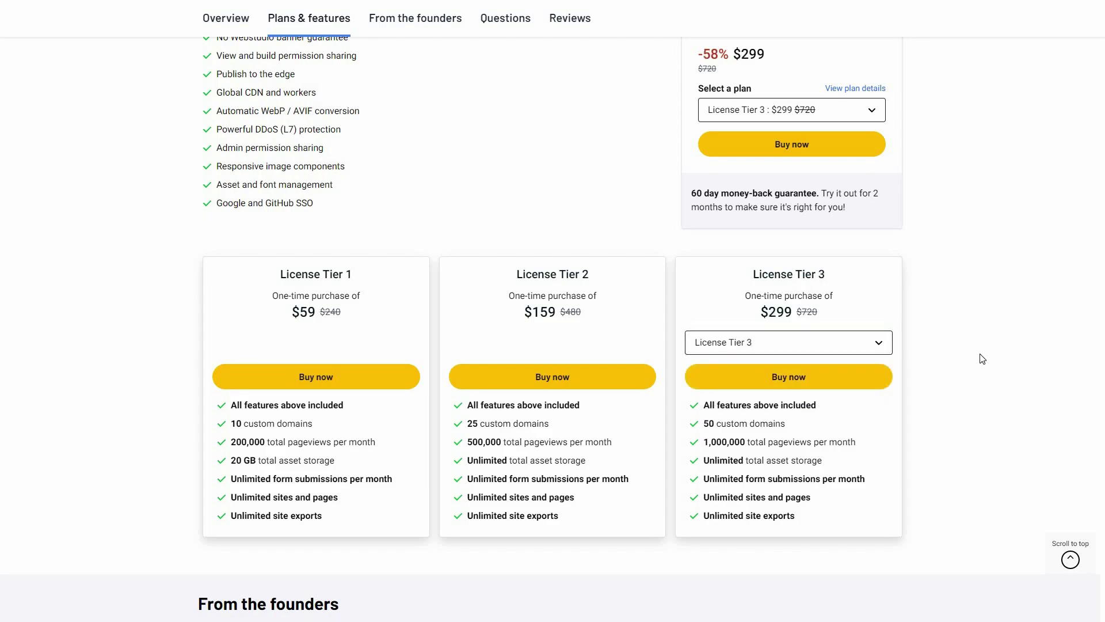